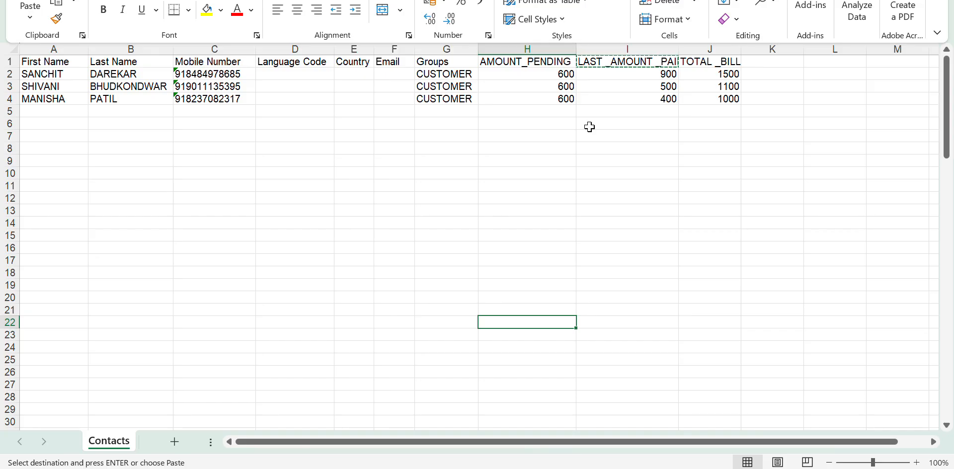
# Step: Clear the previous copy selection and copy the AMOUNT_PENDING header from cell H1 of the Contacts sheet
pyautogui.press('Escape')
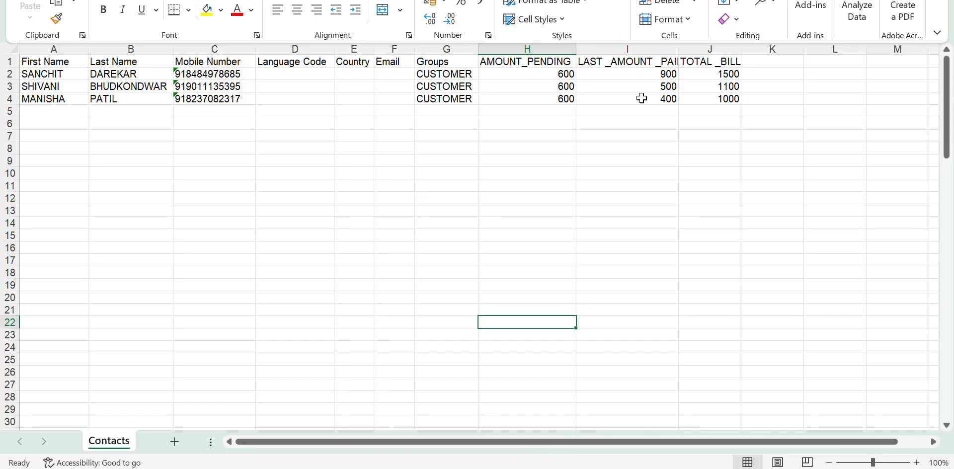
pyautogui.click(528, 66)
pyautogui.hotkey('ctrl', 'c')
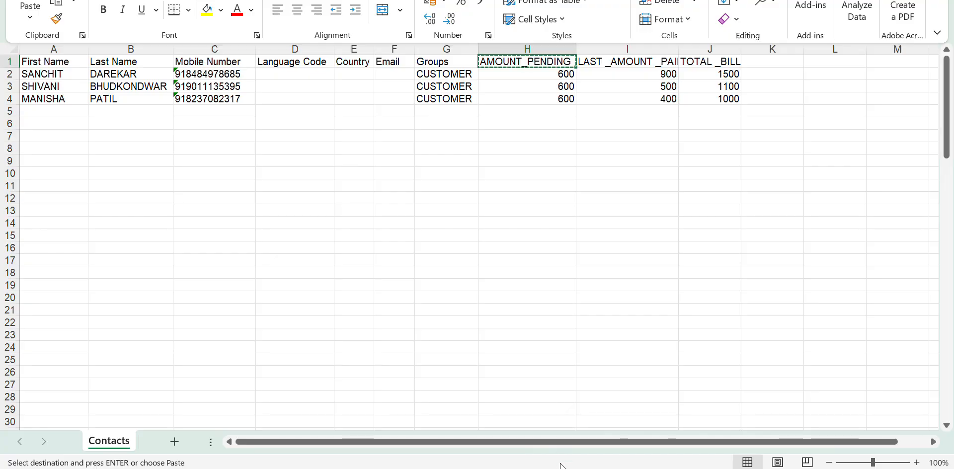
# Step: Switch to the WhatsApp vendor console in the browser and open the Custom Fields page for contacts
pyautogui.click(566, 438)
pyautogui.moveTo(14, 92)
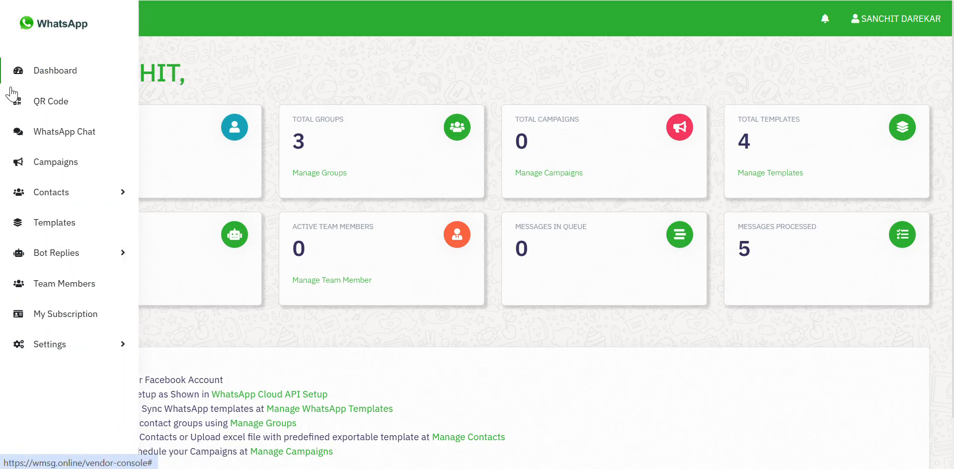
pyautogui.click(66, 195)
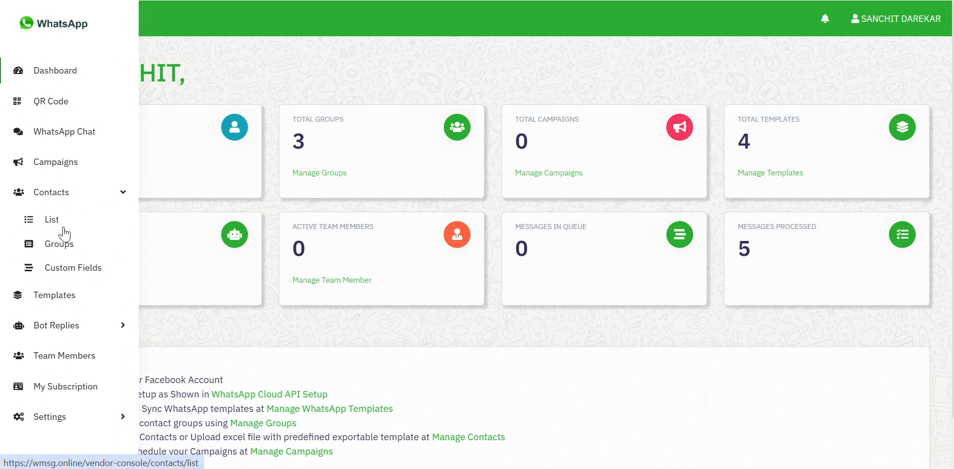
pyautogui.click(70, 268)
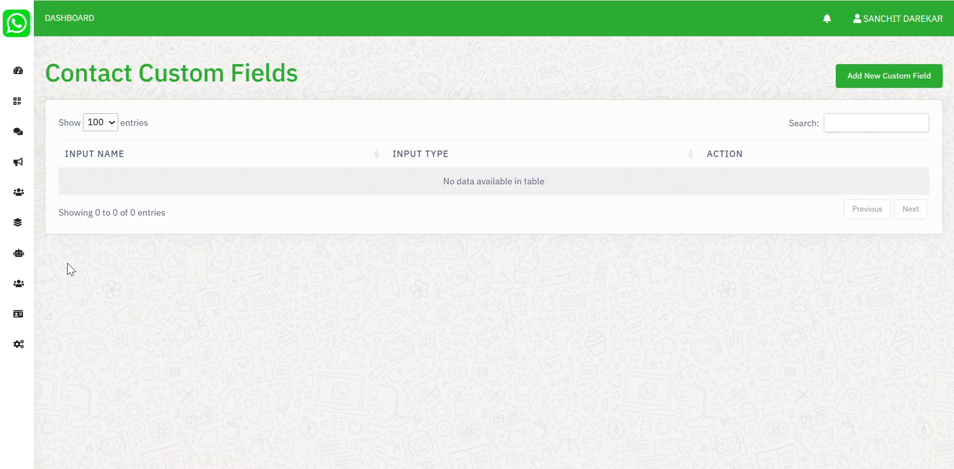
# Step: Add a custom field named AMOUNT_PENDING with input type Number, checking the matching column in the Excel sheet before submitting
pyautogui.click(885, 80)
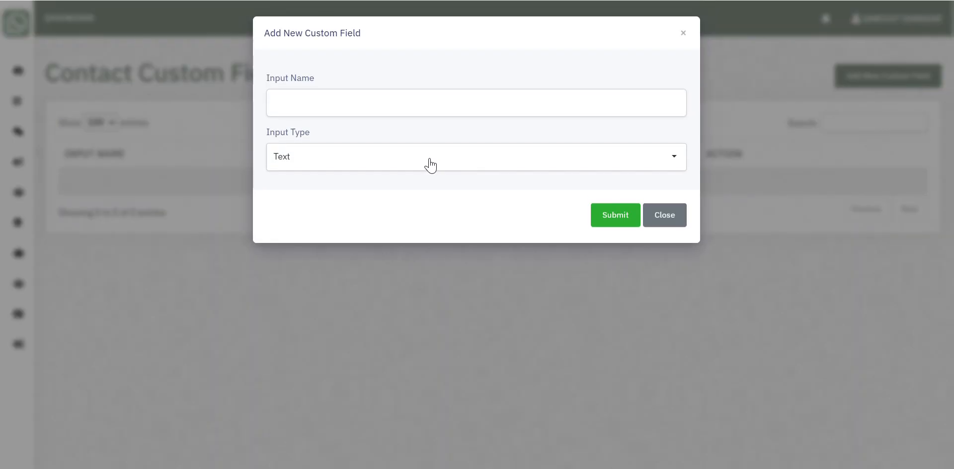
pyautogui.click(391, 111)
pyautogui.write('AMOUNT_PENDING')
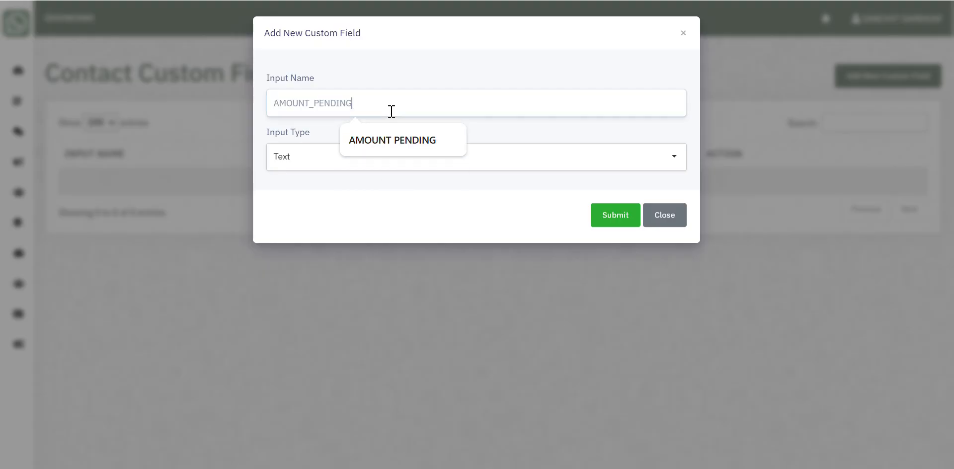
pyautogui.click(494, 129)
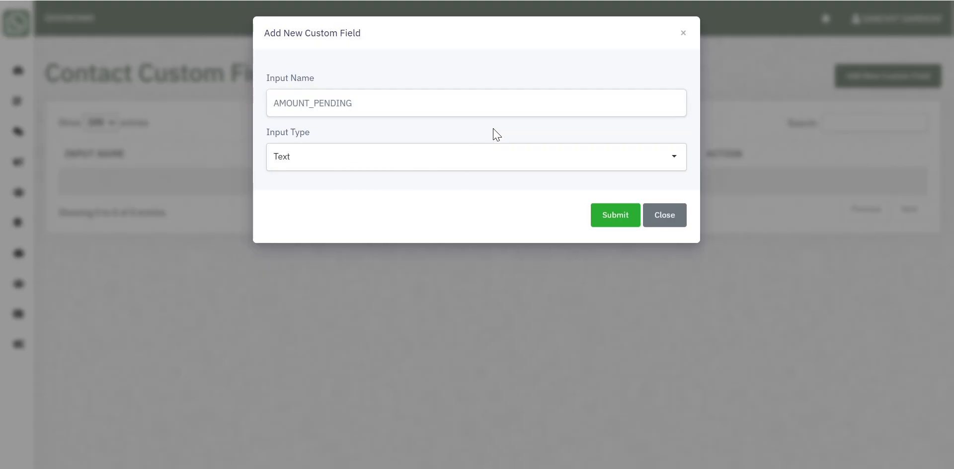
pyautogui.hotkey('alt', 'Tab')
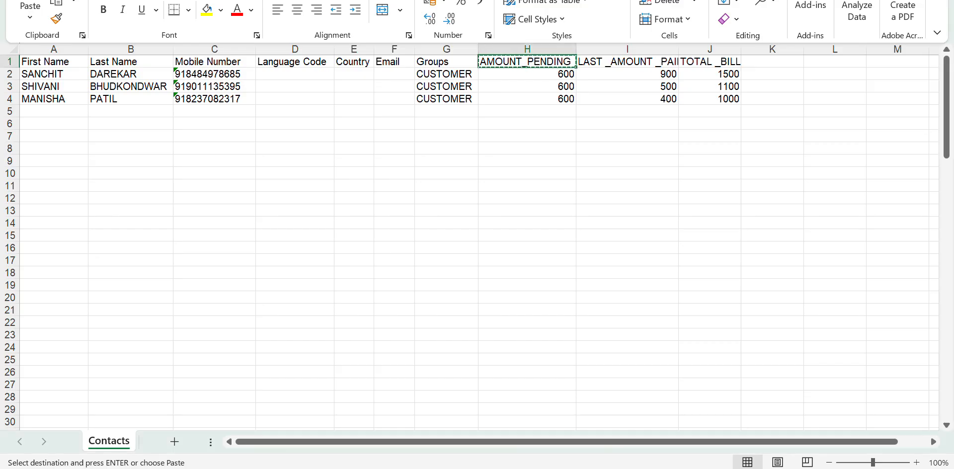
pyautogui.click(547, 86)
pyautogui.click(631, 468)
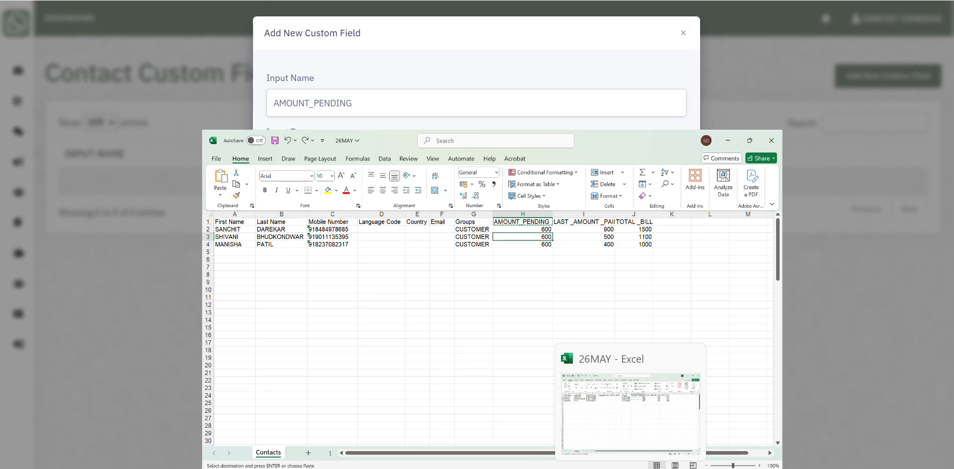
pyautogui.click(411, 151)
pyautogui.click(356, 203)
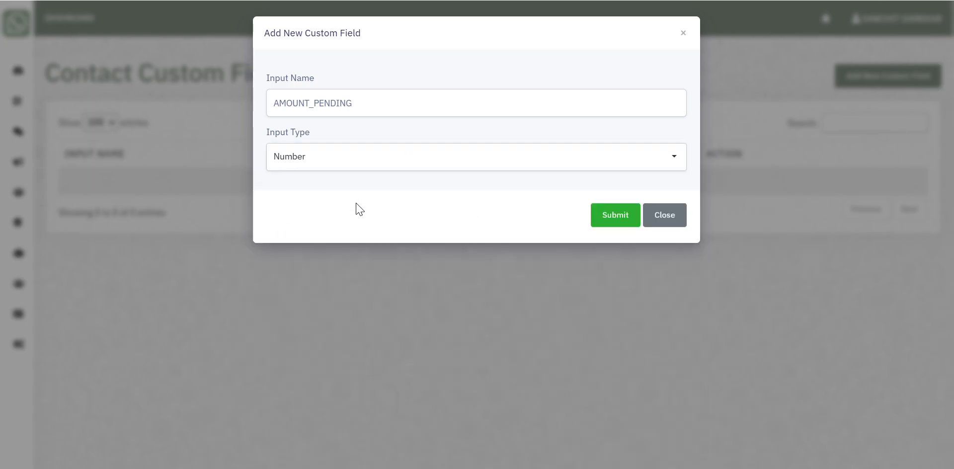
pyautogui.click(610, 220)
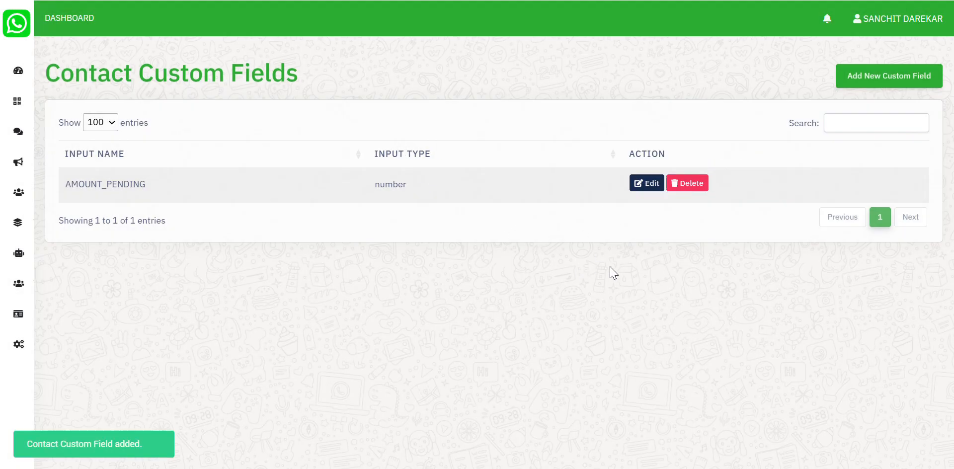
# Step: Switch to the Excel Contacts sheet and copy the "LAST _AMOUNT _PAID" header from cell I1
pyautogui.click(630, 428)
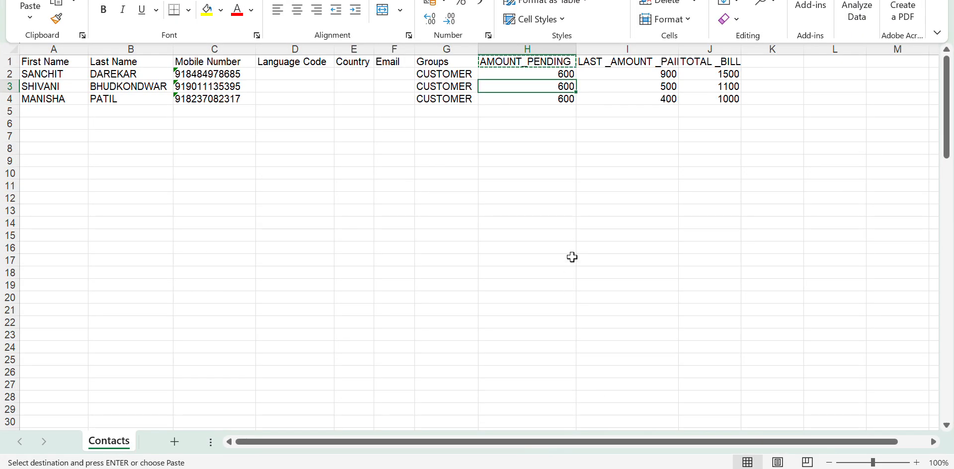
pyautogui.click(619, 68)
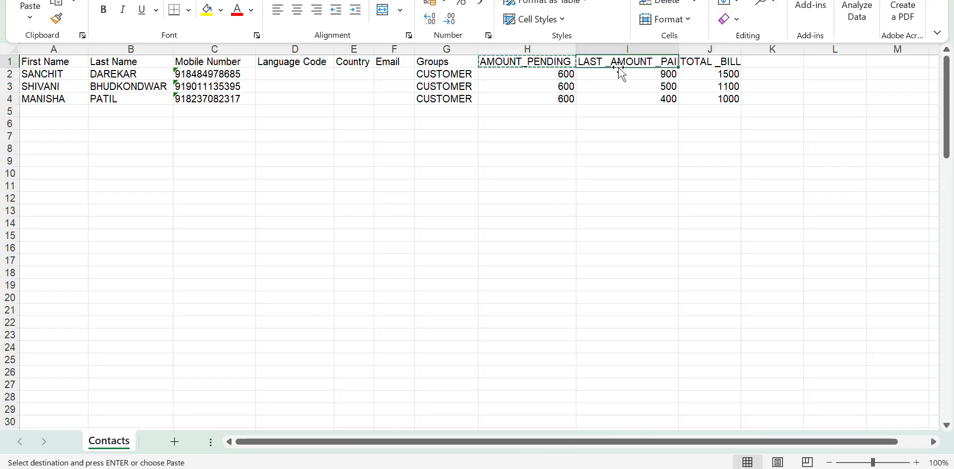
pyautogui.hotkey('ctrl', 'c')
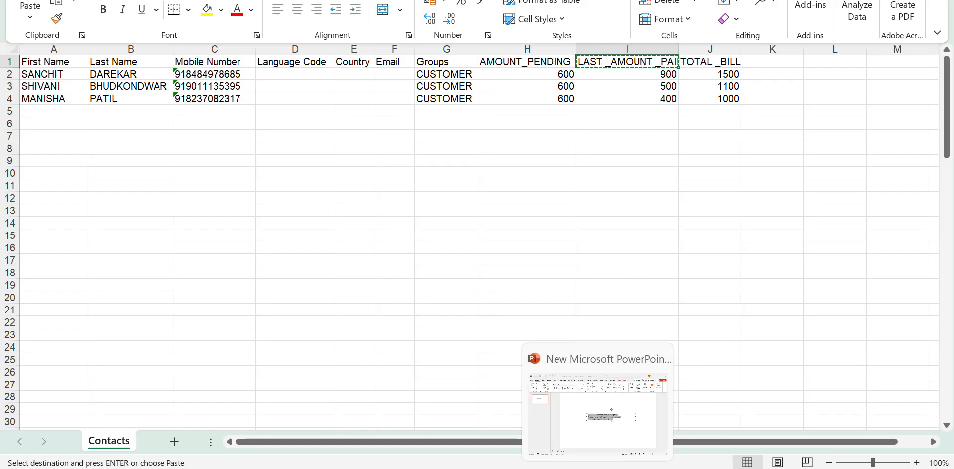
# Step: Return to the WhatsApp console and try to add a Number custom field named "LAST _AMOUNT _PAID"
pyautogui.click(569, 468)
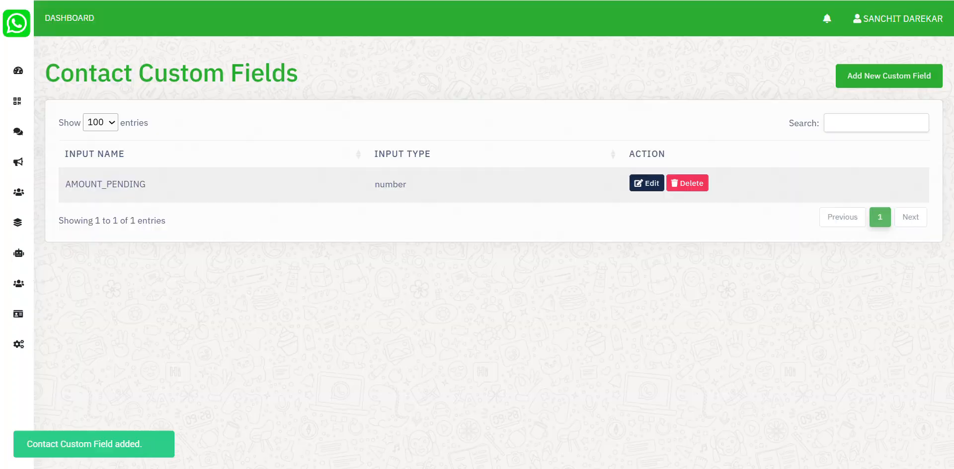
pyautogui.click(875, 73)
pyautogui.click(435, 107)
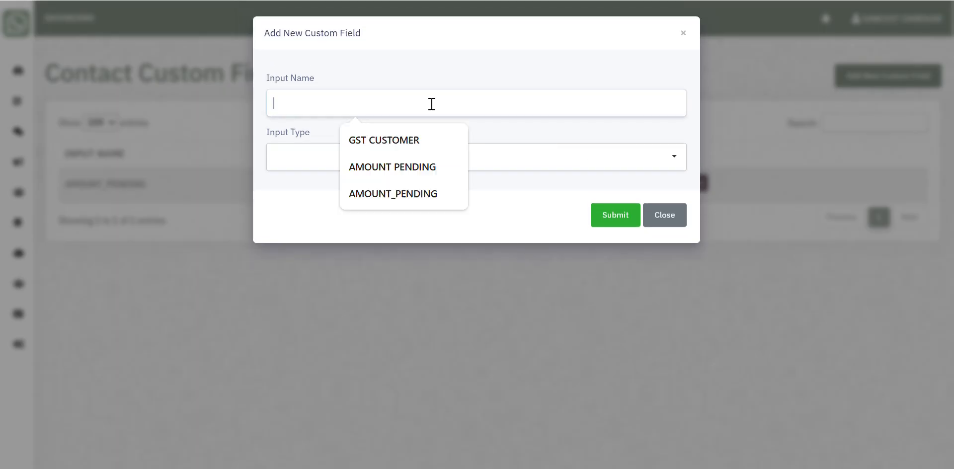
pyautogui.hotkey('ctrl', 'v')
pyautogui.click(430, 163)
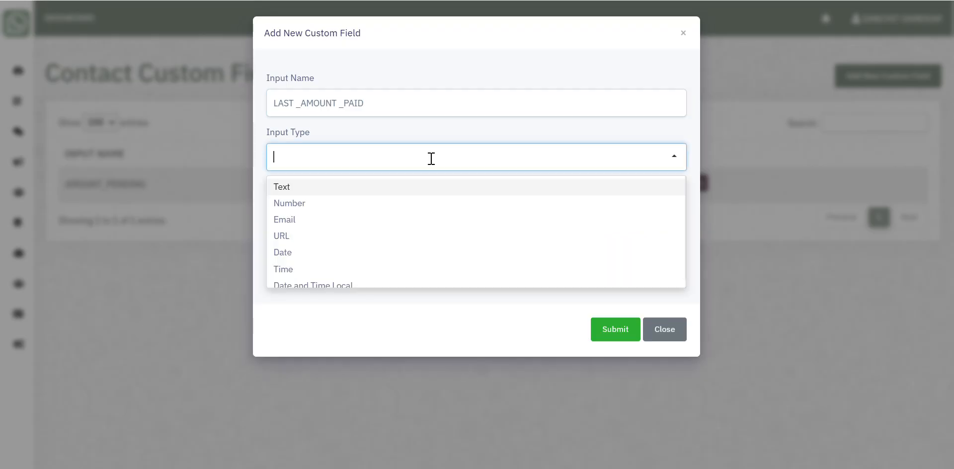
pyautogui.click(387, 208)
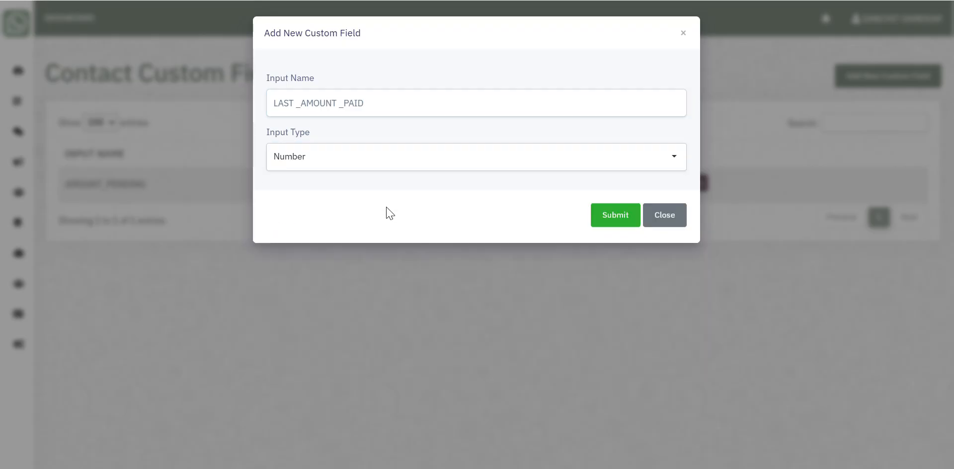
pyautogui.click(599, 219)
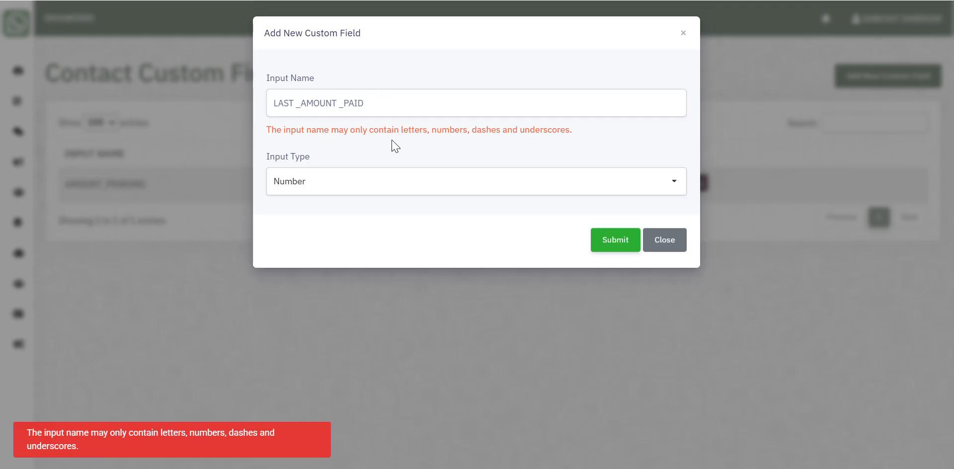
# Step: Remove the spaces from the input name so it reads LAST_AMOUNT_PAID, copy the corrected name and submit the field
pyautogui.click(295, 108)
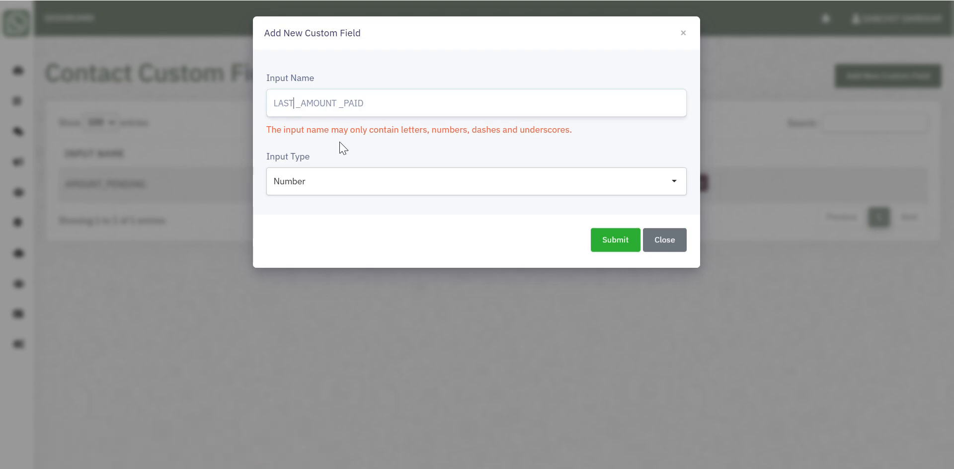
pyautogui.press('Delete')
pyautogui.click(606, 242)
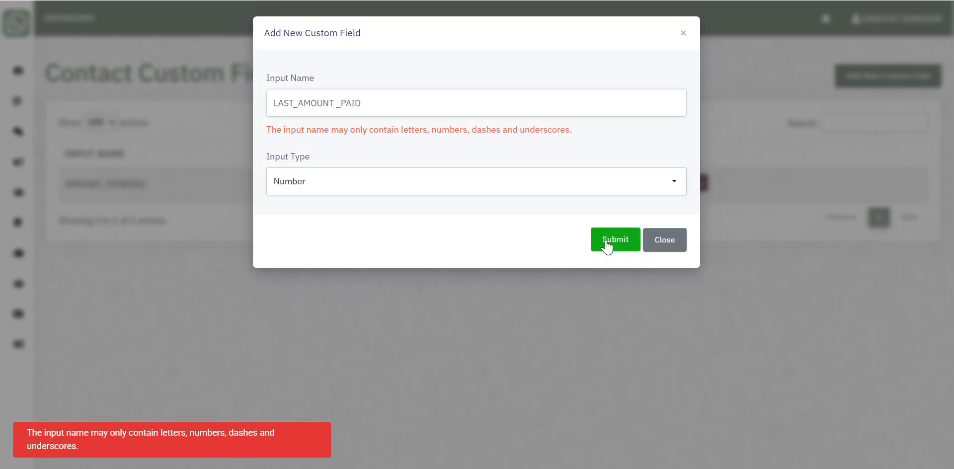
pyautogui.click(338, 104)
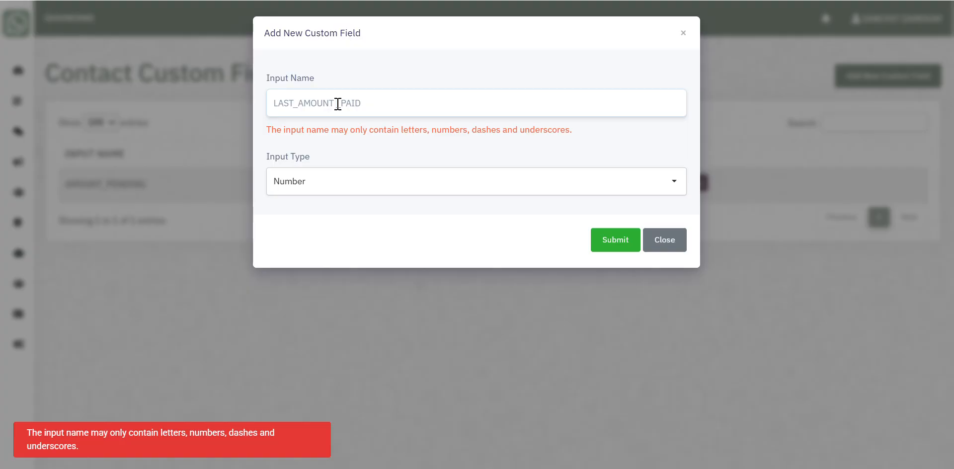
pyautogui.press('Delete')
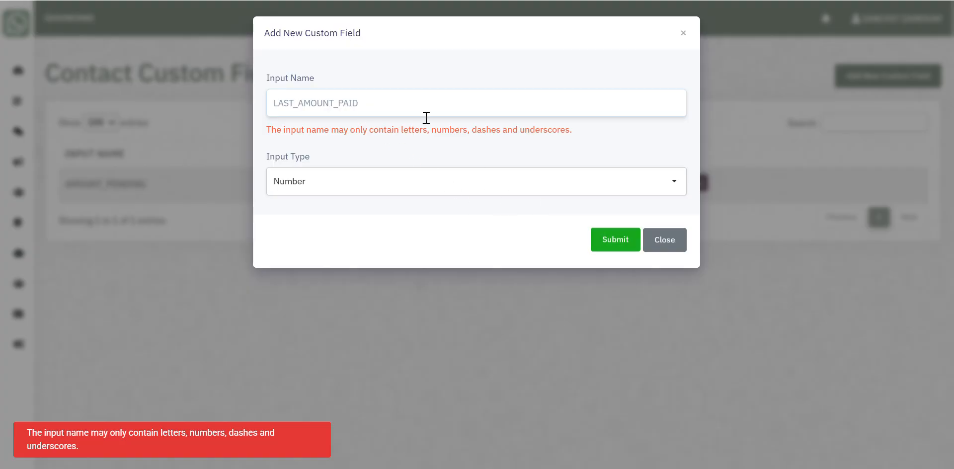
pyautogui.click(388, 93)
pyautogui.doubleClick(388, 93)
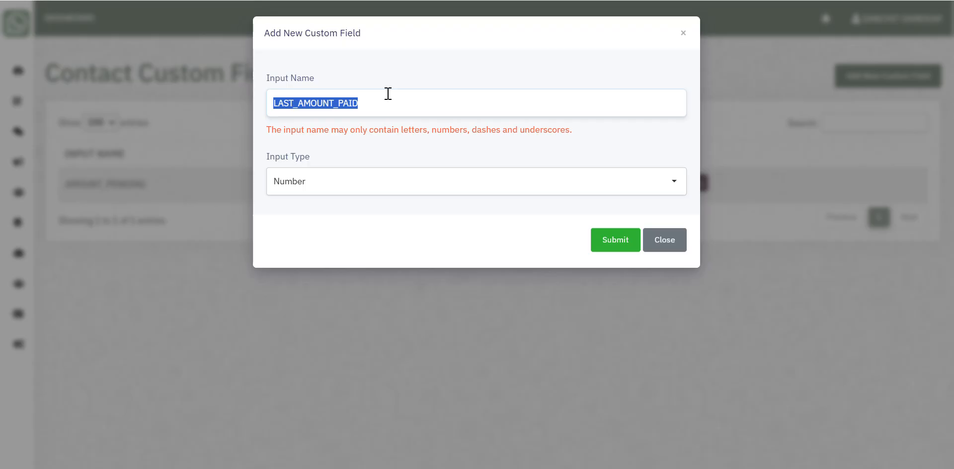
pyautogui.click(621, 240)
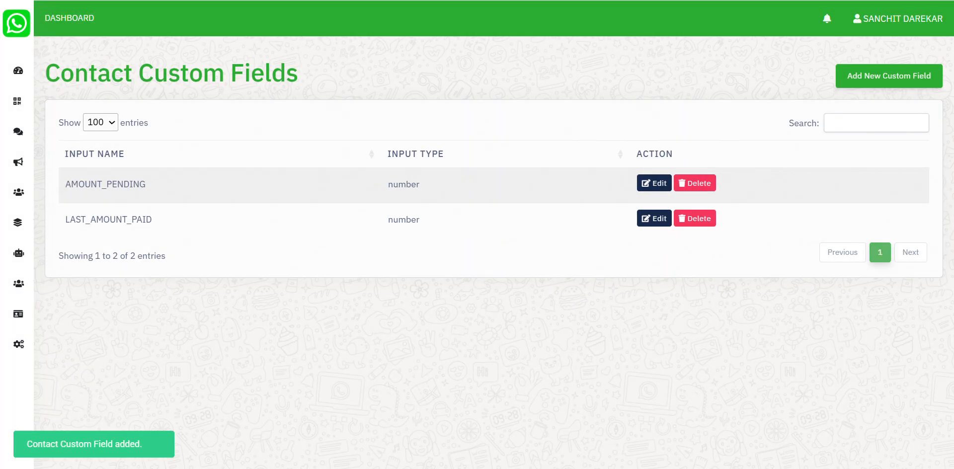
# Step: In the Excel Contacts sheet, replace the I1 header with LAST_AMOUNT_PAID and copy the "TOTAL _BILL" header from J1
pyautogui.click(631, 413)
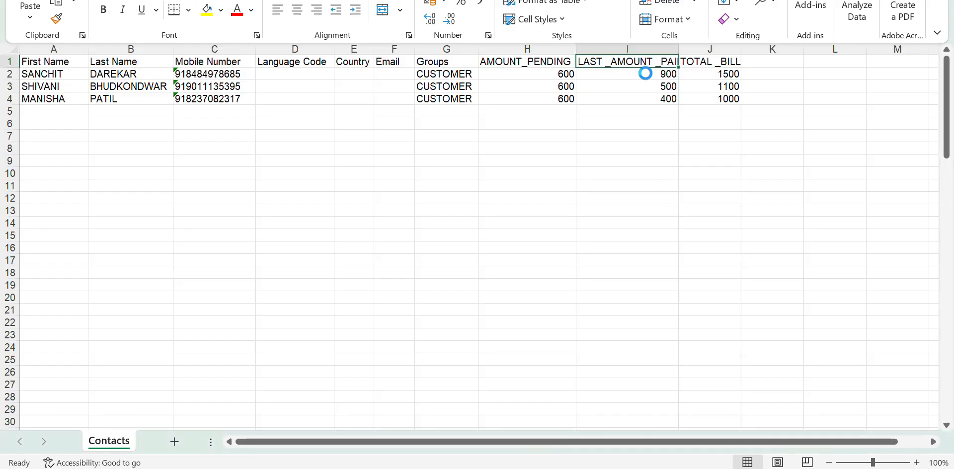
pyautogui.hotkey('ctrl', 'v')
pyautogui.click(716, 61)
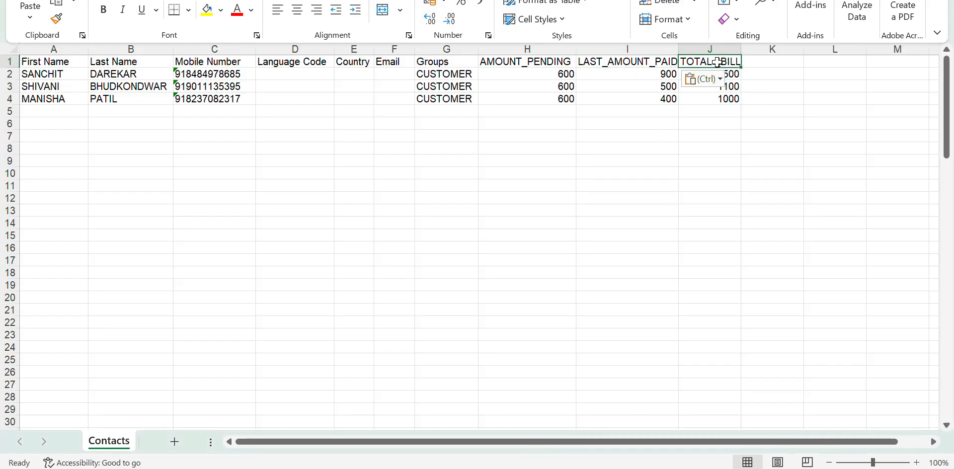
pyautogui.hotkey('ctrl', 'c')
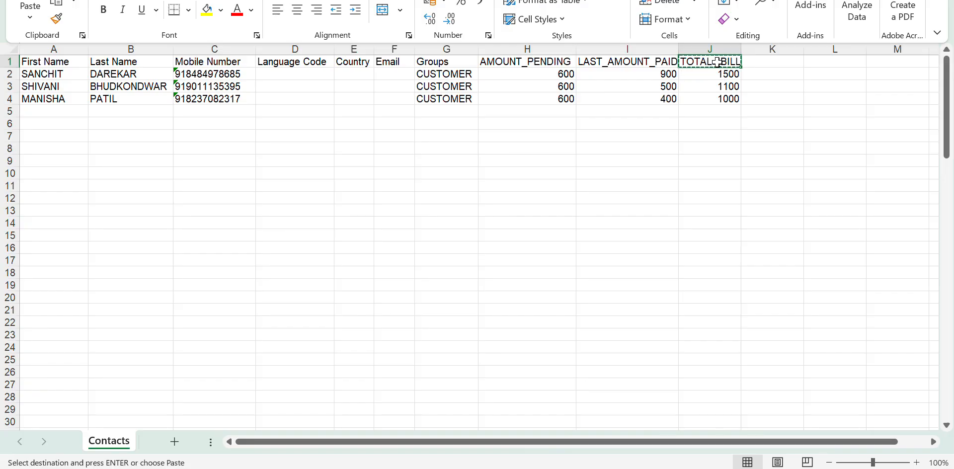
# Step: Return to the WhatsApp console and try to add a Number custom field named "TOTAL _BILL"
pyautogui.hotkey('alt', 'Tab')
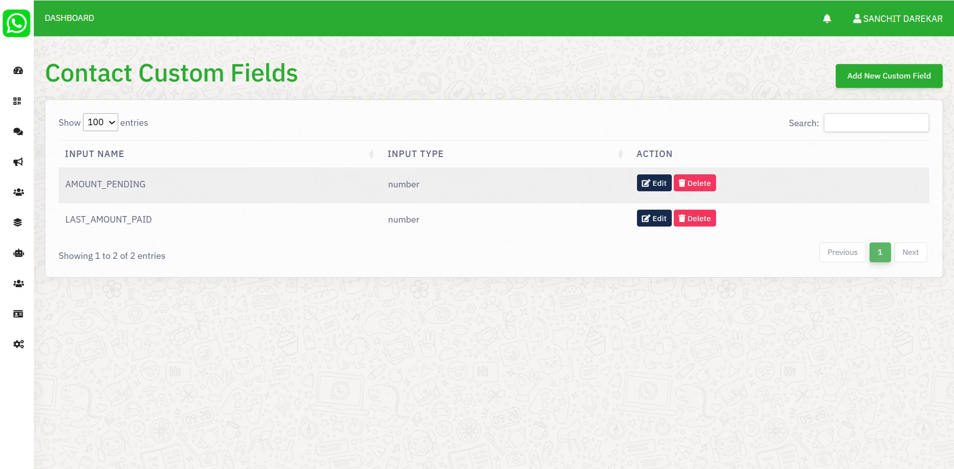
pyautogui.click(867, 79)
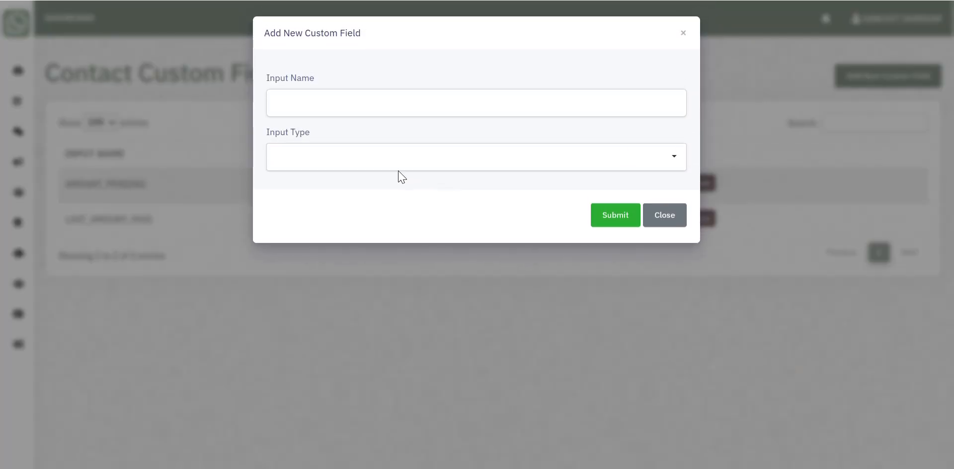
pyautogui.click(347, 104)
pyautogui.hotkey('ctrl', 'v')
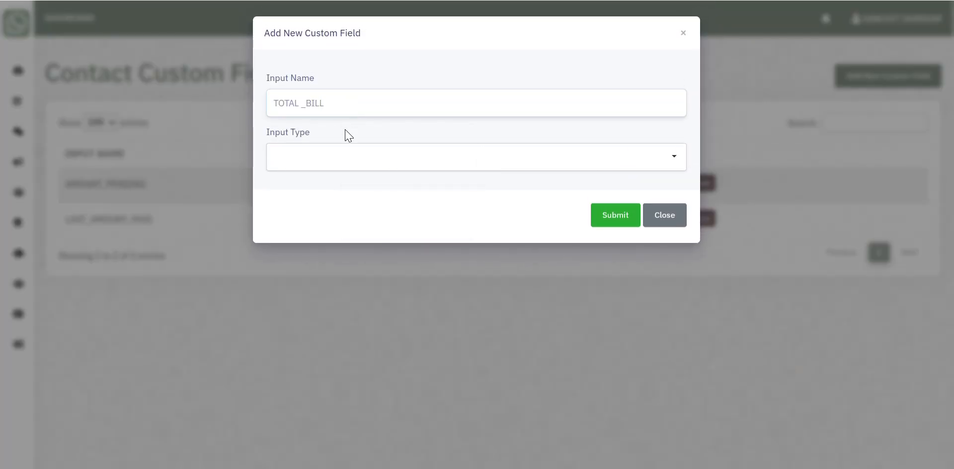
pyautogui.click(350, 158)
pyautogui.click(330, 209)
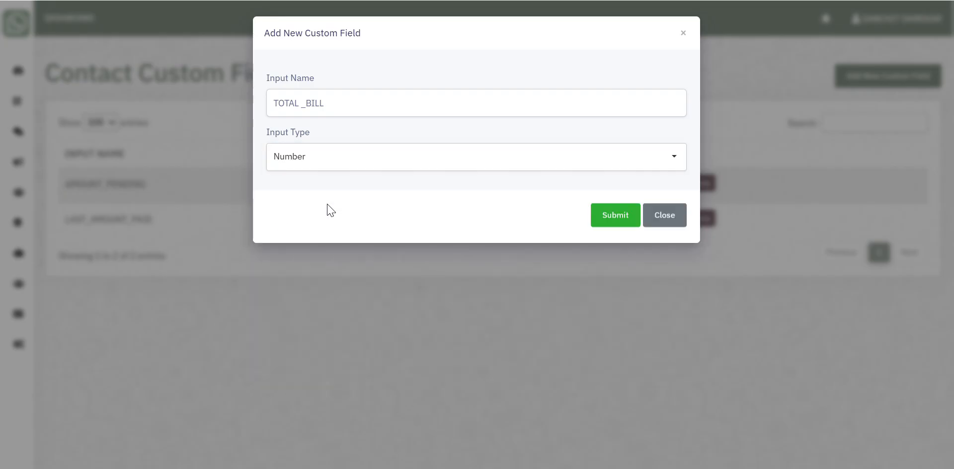
pyautogui.click(615, 221)
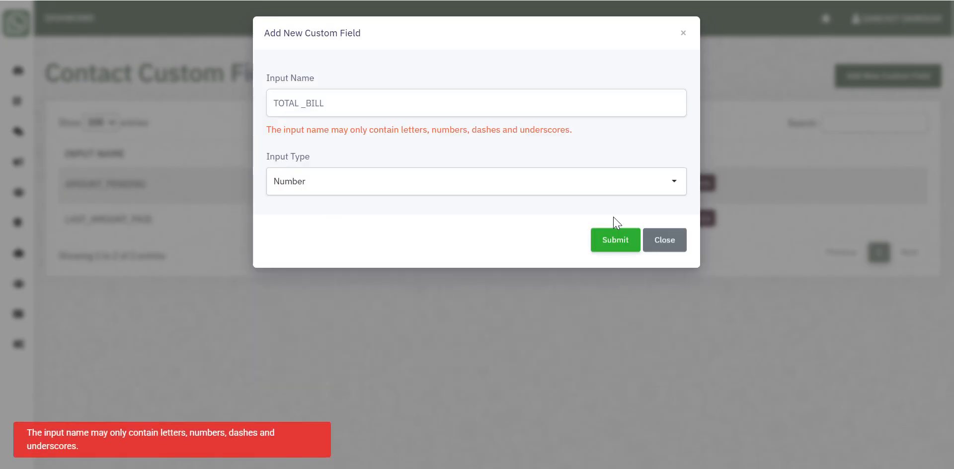
# Step: Remove the space from the input name so it reads TOTAL_BILL, copy the corrected name and submit the custom field
pyautogui.click(302, 107)
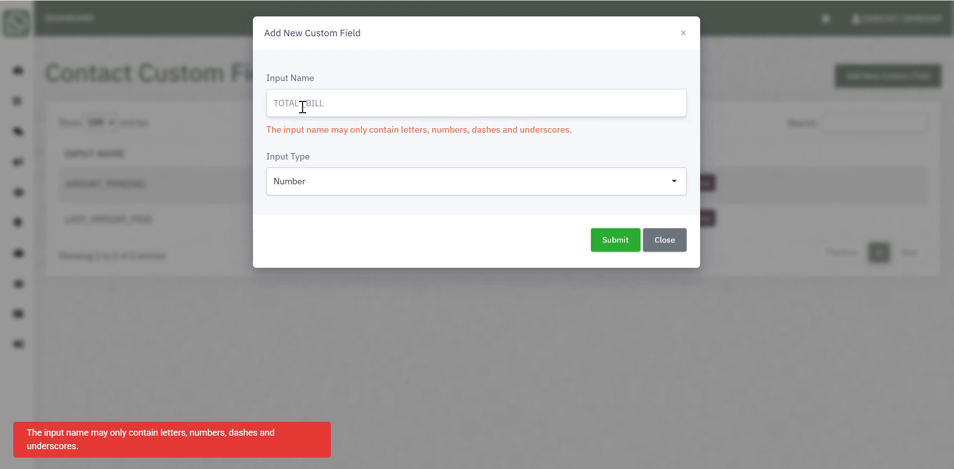
pyautogui.tripleClick(302, 107)
pyautogui.click(615, 243)
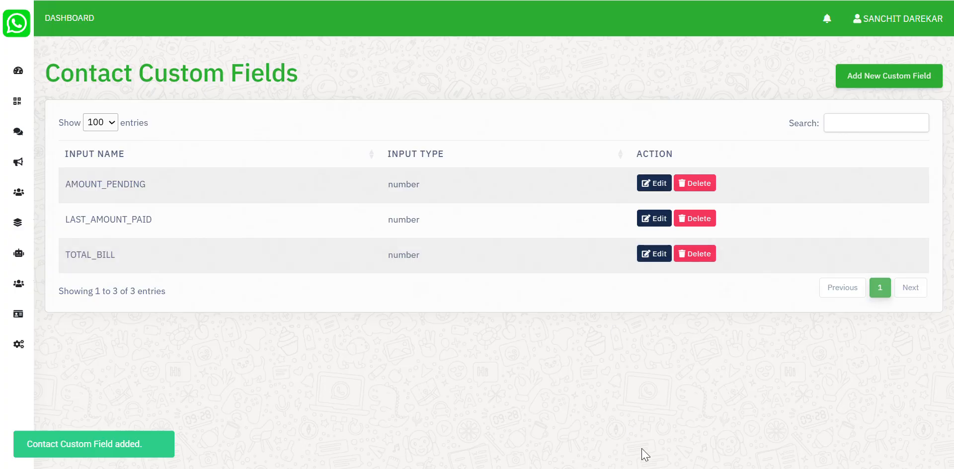
# Step: Switch to the Excel Contacts sheet, replace the J1 header with TOTAL_BILL and copy the CUSTOMER group name from G2
pyautogui.hotkey('alt', 'Tab')
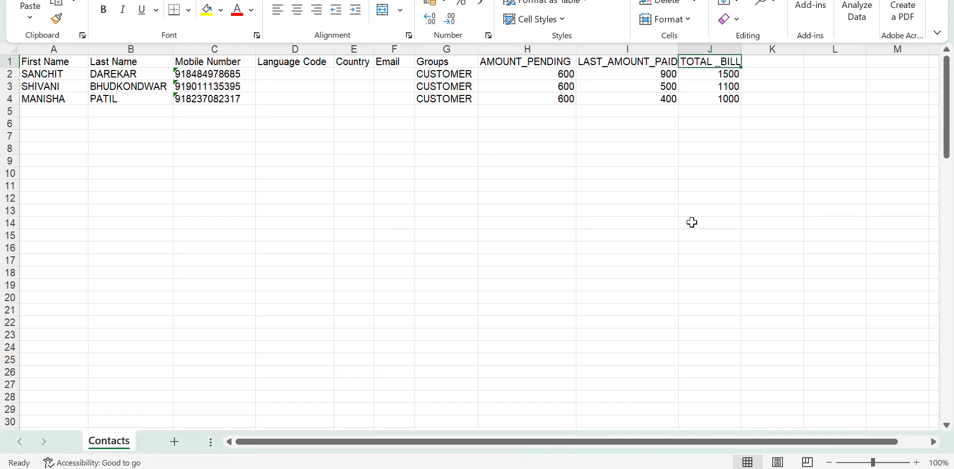
pyautogui.hotkey('ctrl', 'v')
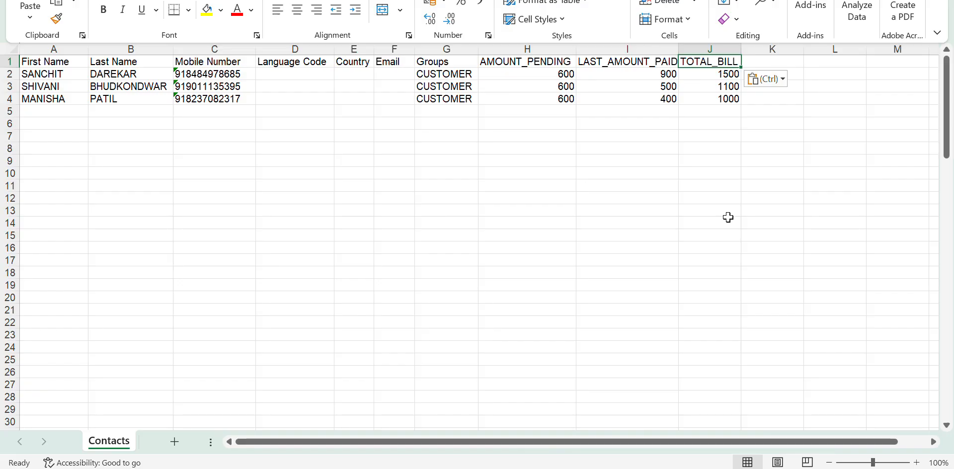
pyautogui.click(444, 74)
pyautogui.hotkey('ctrl', 'c')
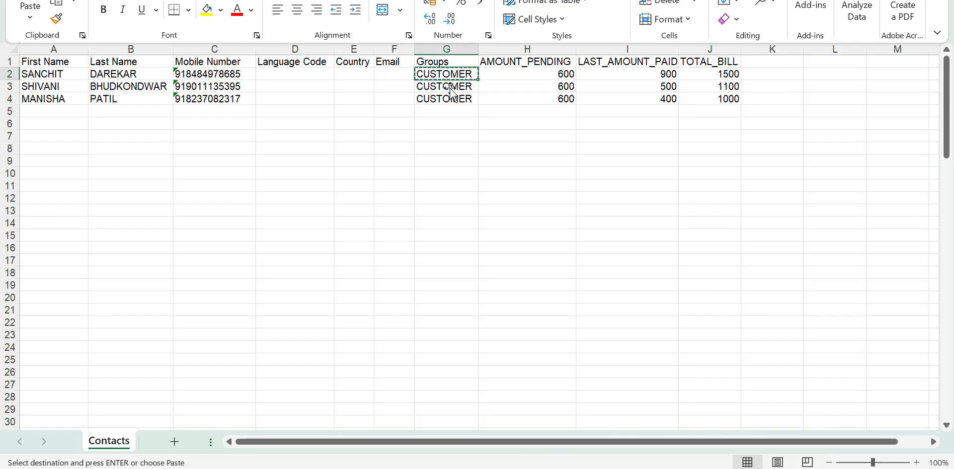
# Step: Return to the WhatsApp console and add a contact group titled CUSTOMER with the description "b"
pyautogui.click(566, 468)
pyautogui.moveTo(12, 154)
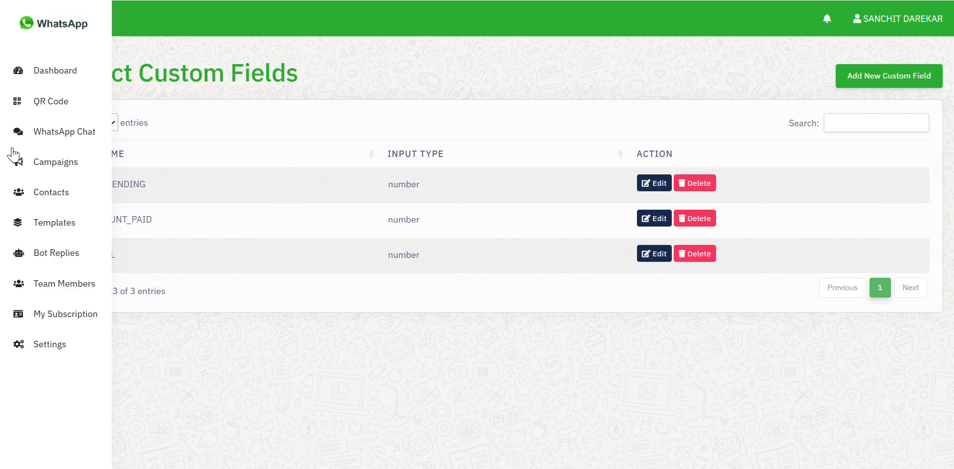
pyautogui.click(59, 192)
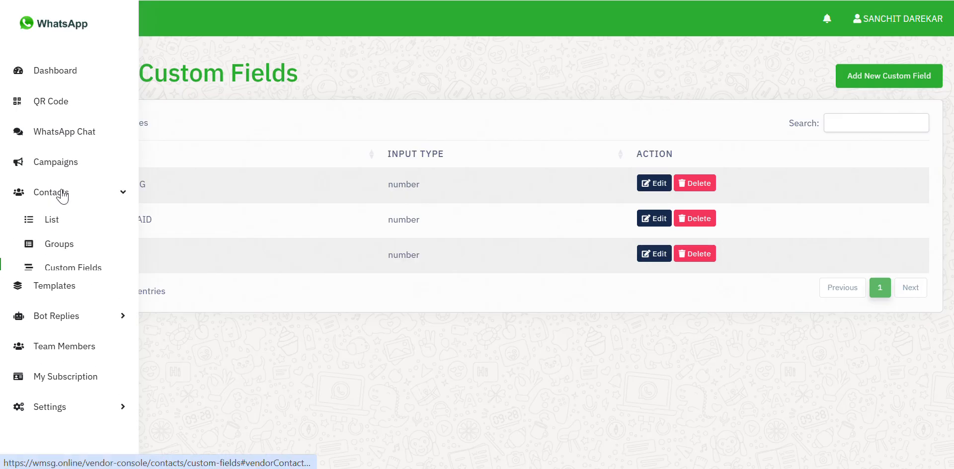
pyautogui.click(53, 244)
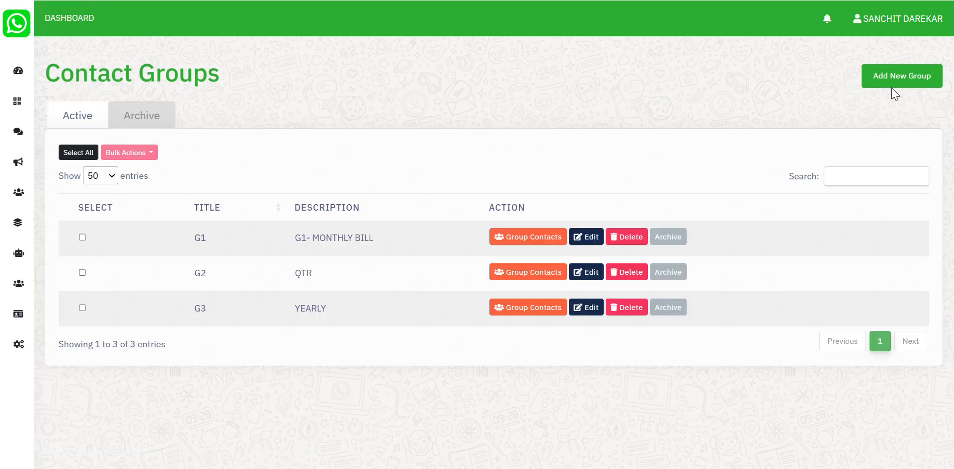
pyautogui.click(891, 86)
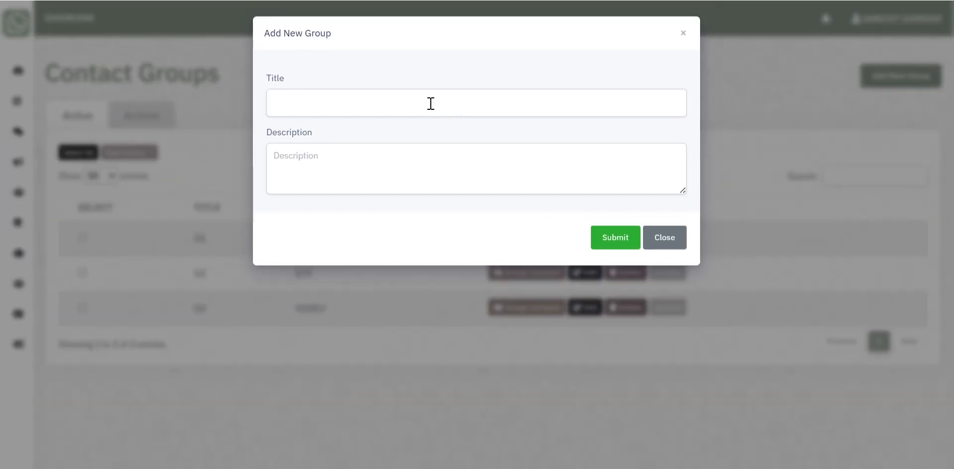
pyautogui.click(431, 104)
pyautogui.write('CUSTOMER')
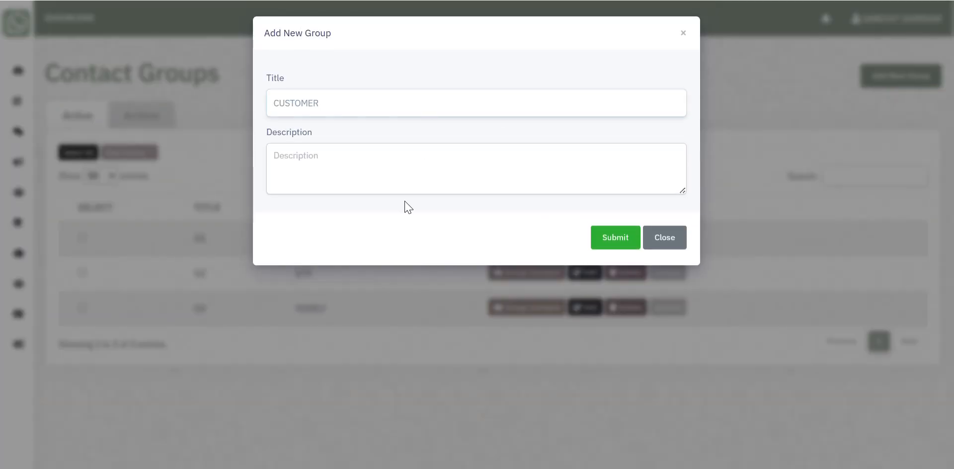
pyautogui.click(359, 150)
pyautogui.write('b')
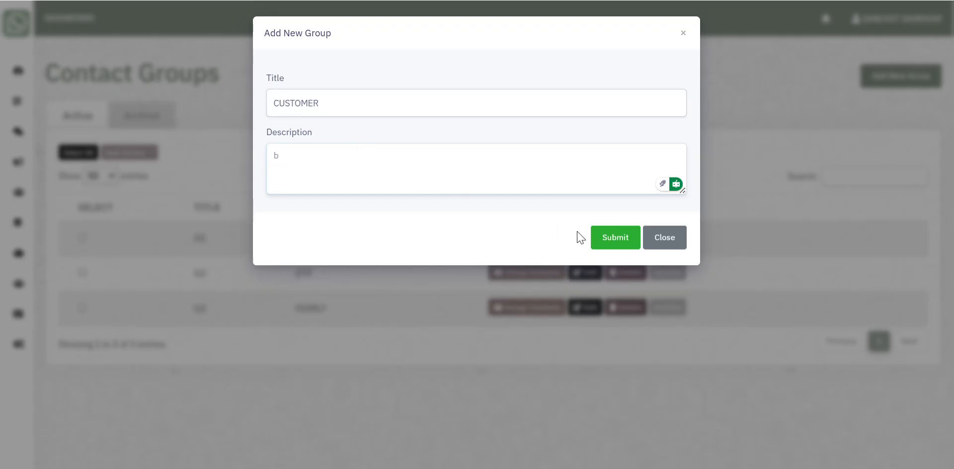
pyautogui.click(607, 240)
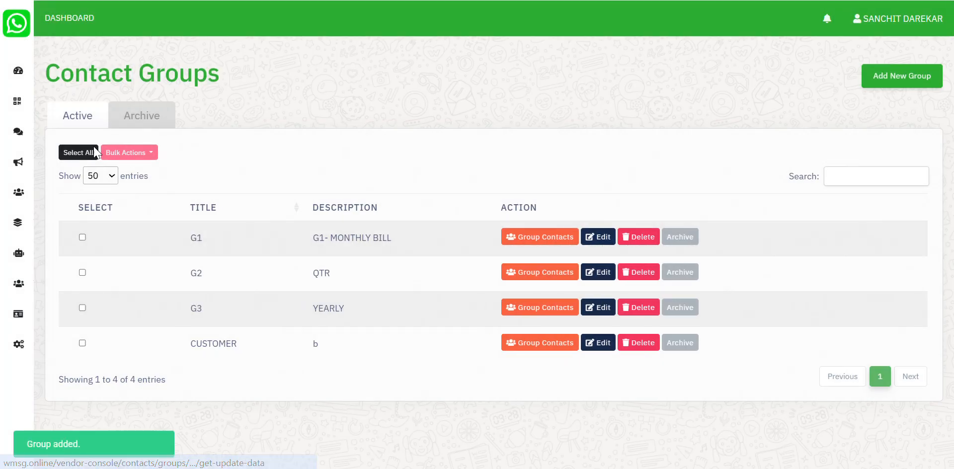
# Step: Open the contacts list in the WhatsApp console
pyautogui.moveTo(19, 194)
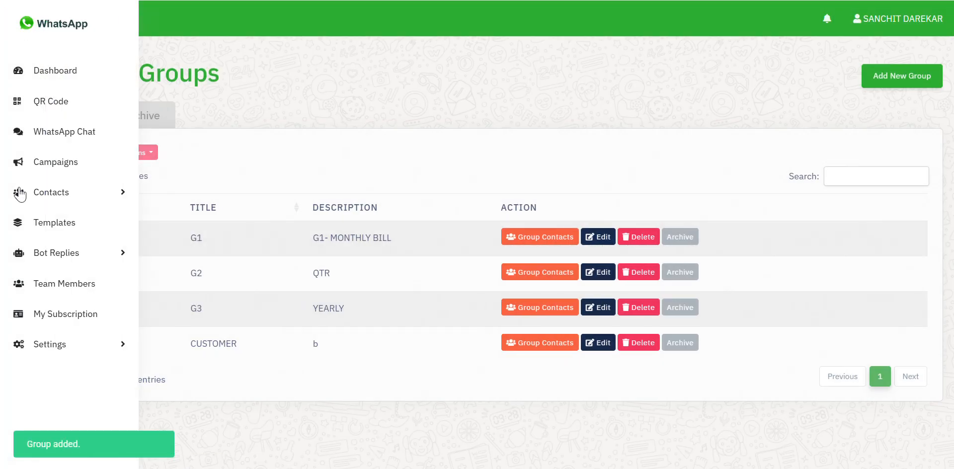
pyautogui.click(74, 197)
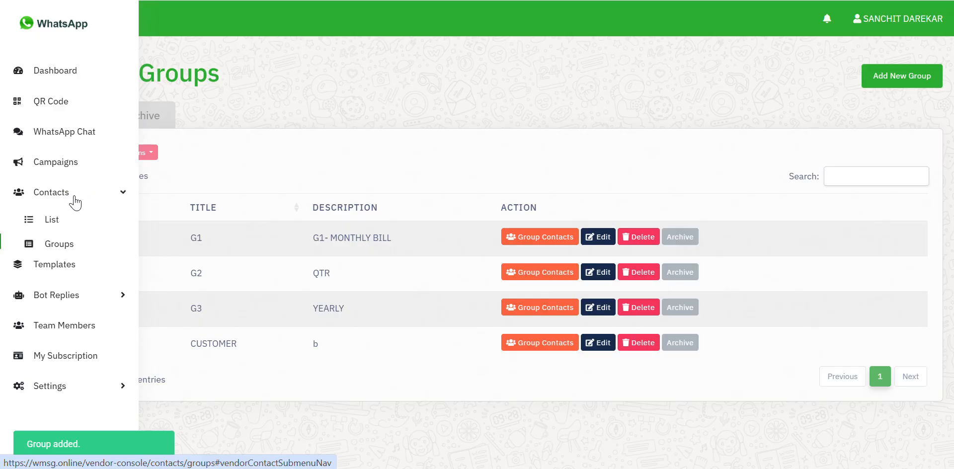
pyautogui.click(52, 219)
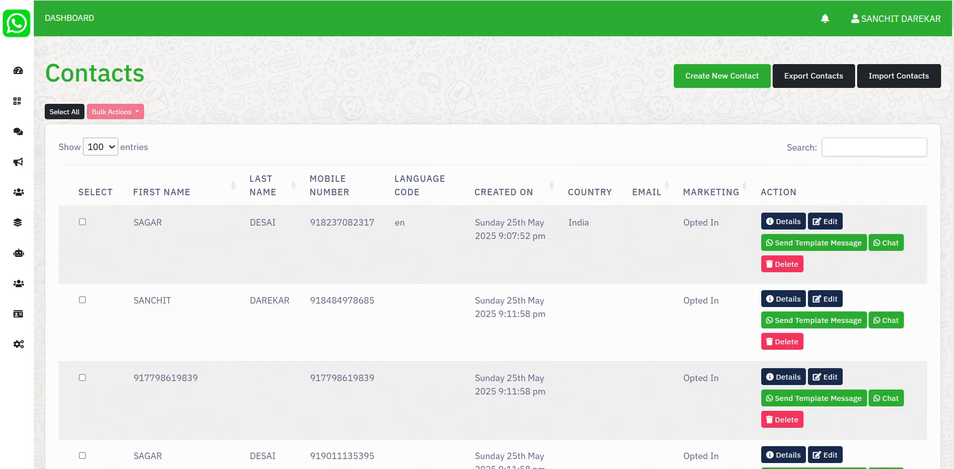
# Step: Switch to Excel and save a copy of the contacts workbook in Downloads under the name 27may
pyautogui.hotkey('alt', 'Tab')
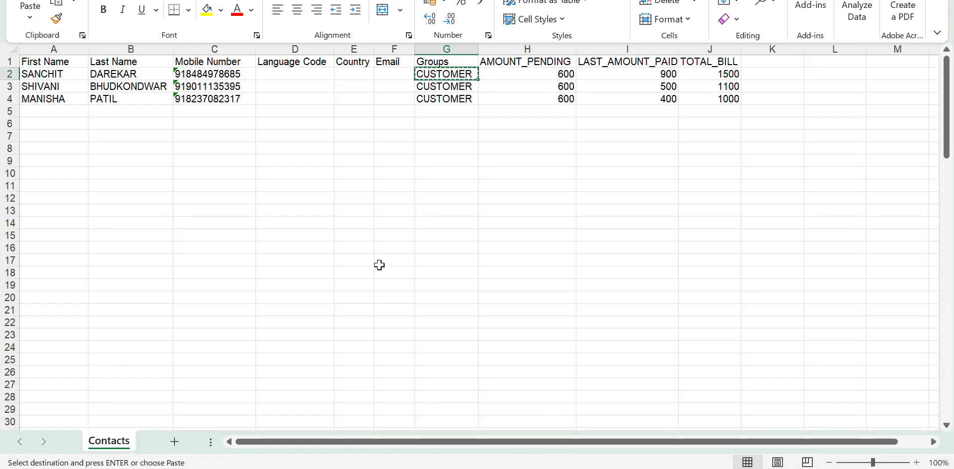
pyautogui.click(20, 2)
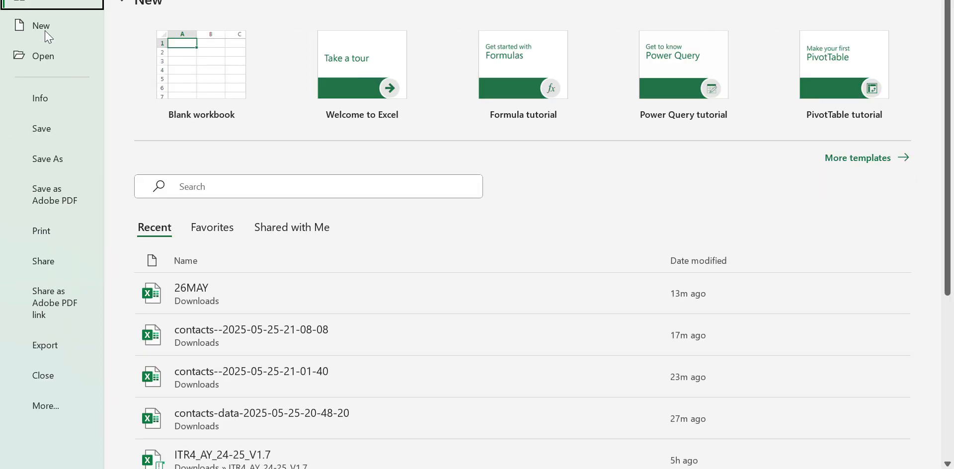
pyautogui.click(50, 163)
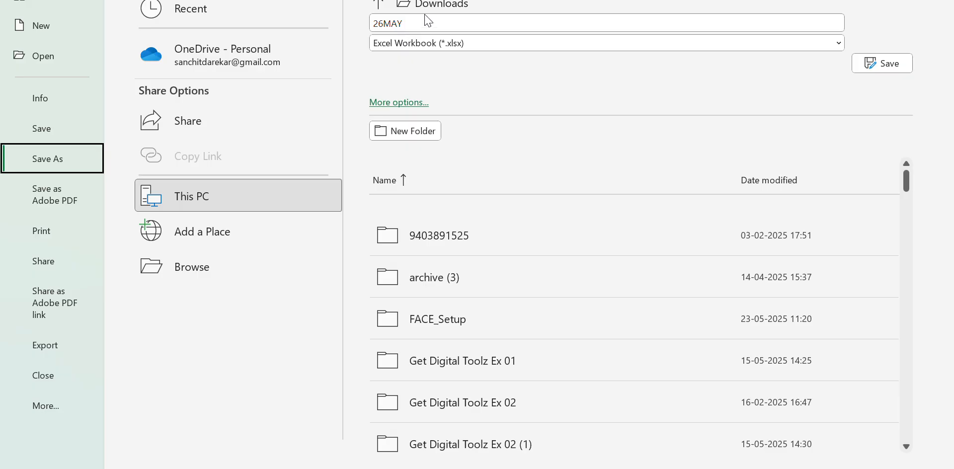
pyautogui.click(420, 22)
pyautogui.press('BackSpace')
pyautogui.click(419, 22)
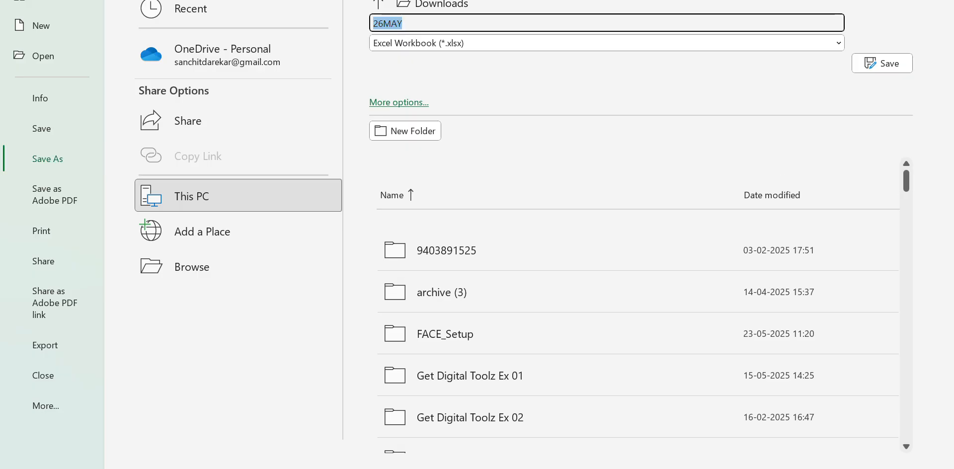
pyautogui.write('27may')
pyautogui.press('Return')
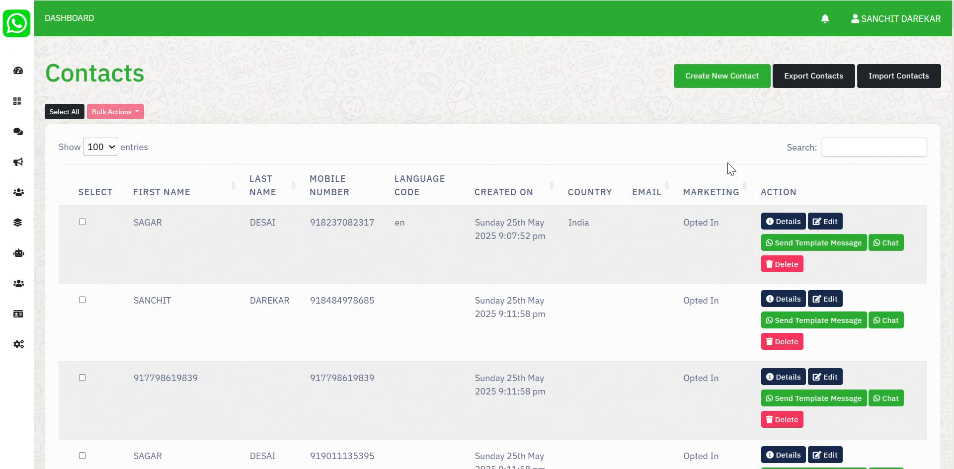
# Step: Import contacts into the WhatsApp console from the 27may.xlsx file and process the import
pyautogui.click(902, 79)
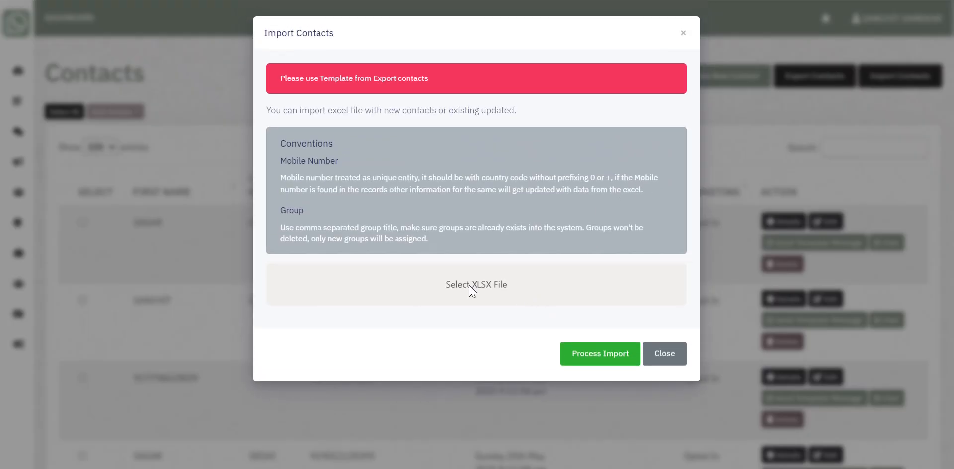
pyautogui.click(471, 289)
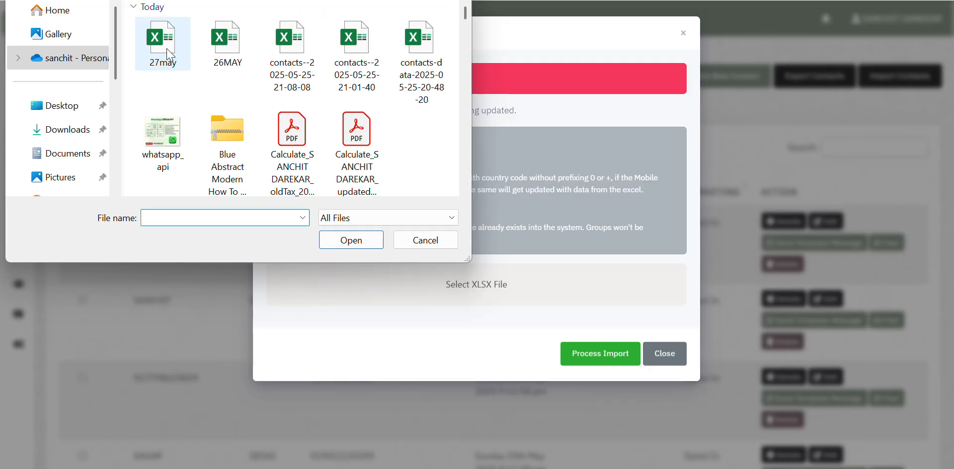
pyautogui.click(170, 55)
pyautogui.click(348, 240)
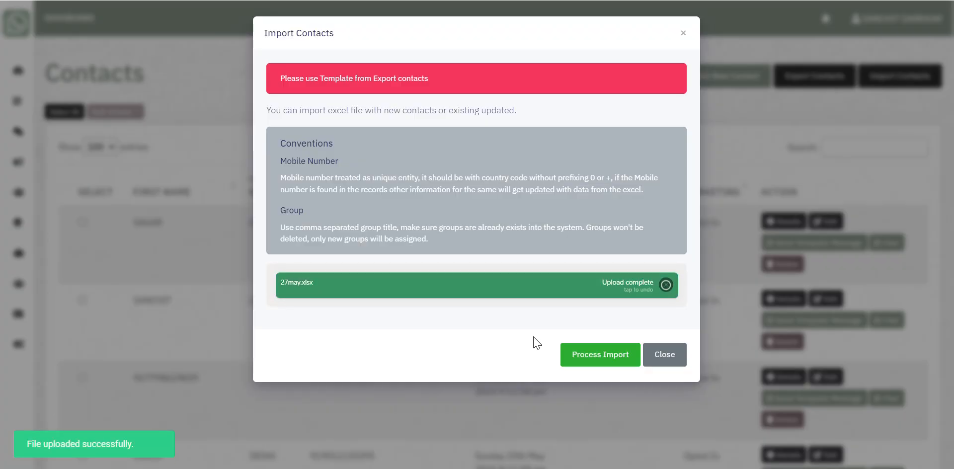
pyautogui.click(588, 356)
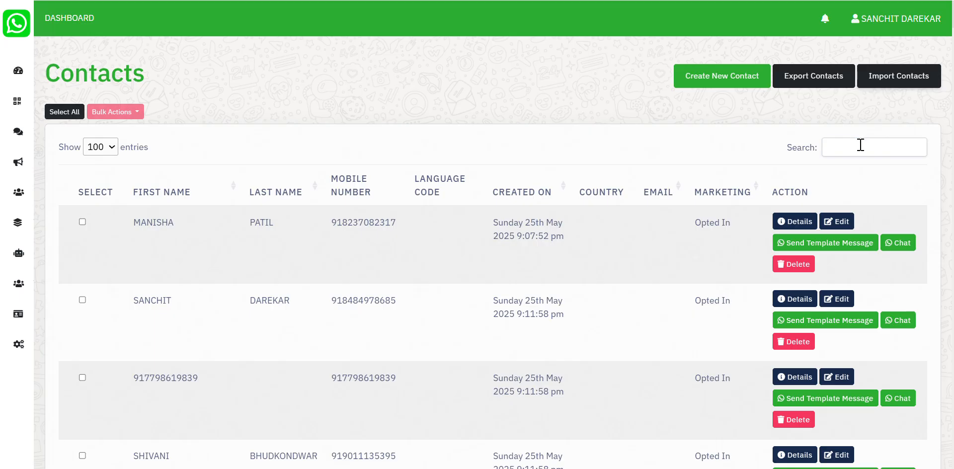
# Step: Search the contacts by a partial mobile number and review the matching contact's groups and custom field details
pyautogui.click(860, 145)
pyautogui.write('82370')
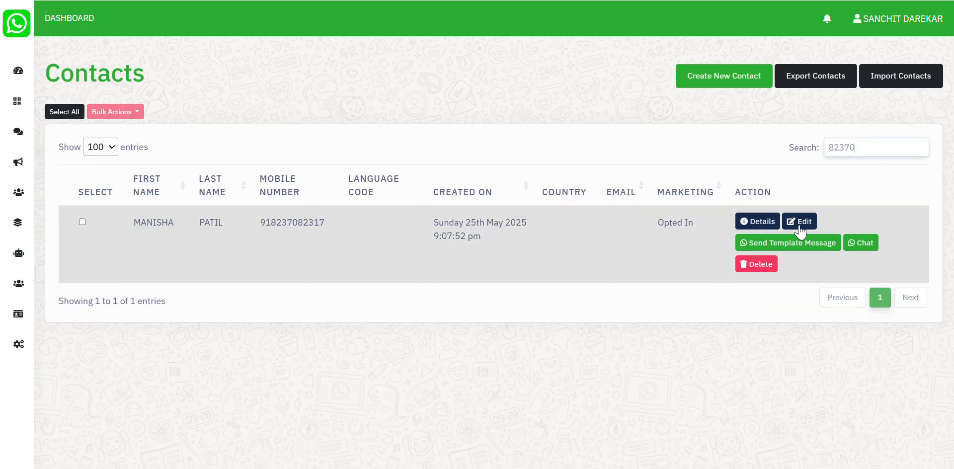
pyautogui.click(753, 222)
pyautogui.scroll(-1, 567, 304)
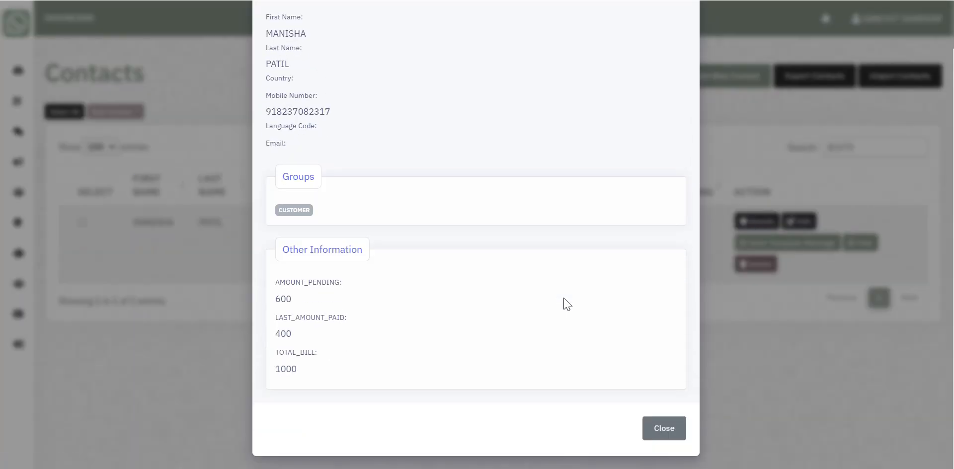
pyautogui.scroll(1, 565, 303)
pyautogui.scroll(-1, 565, 303)
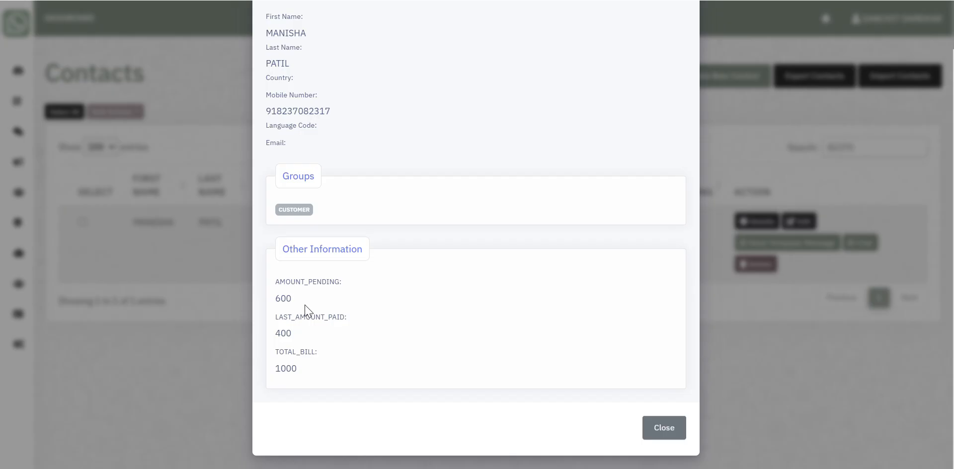
pyautogui.click(670, 436)
# Step: Start a new WhatsApp template and name it amountpending
pyautogui.moveTo(16, 139)
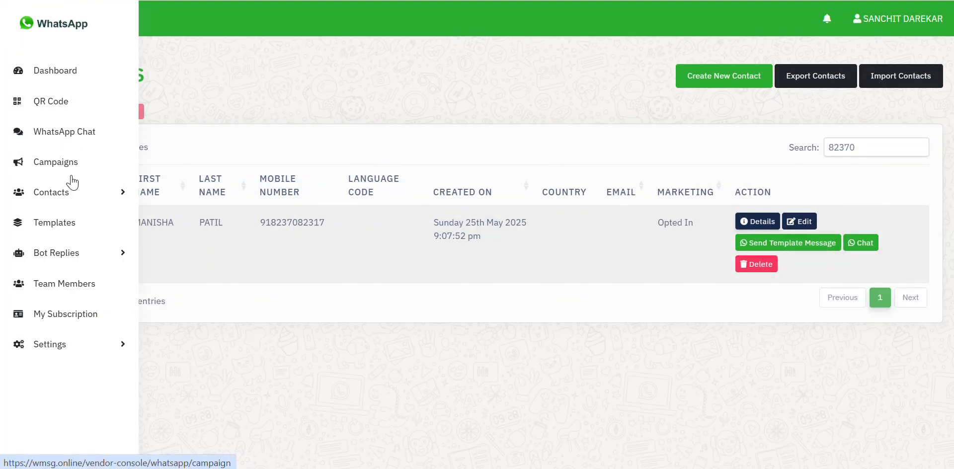
pyautogui.click(70, 226)
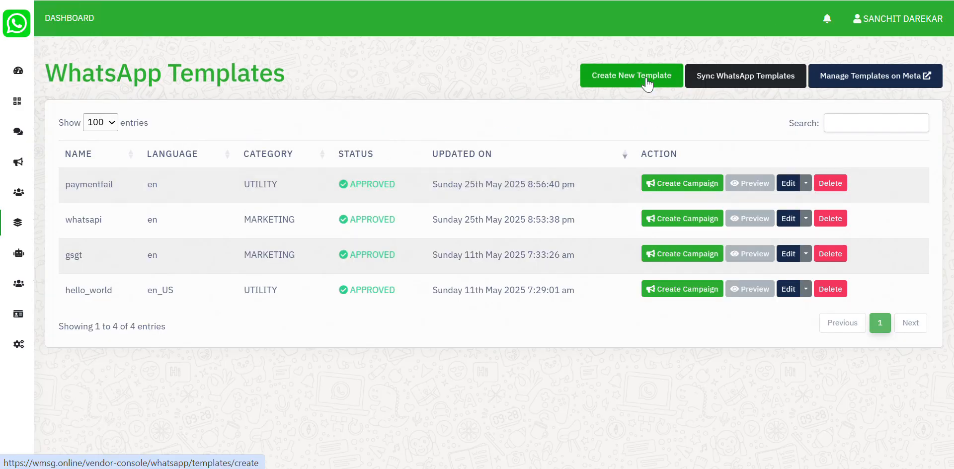
pyautogui.click(646, 81)
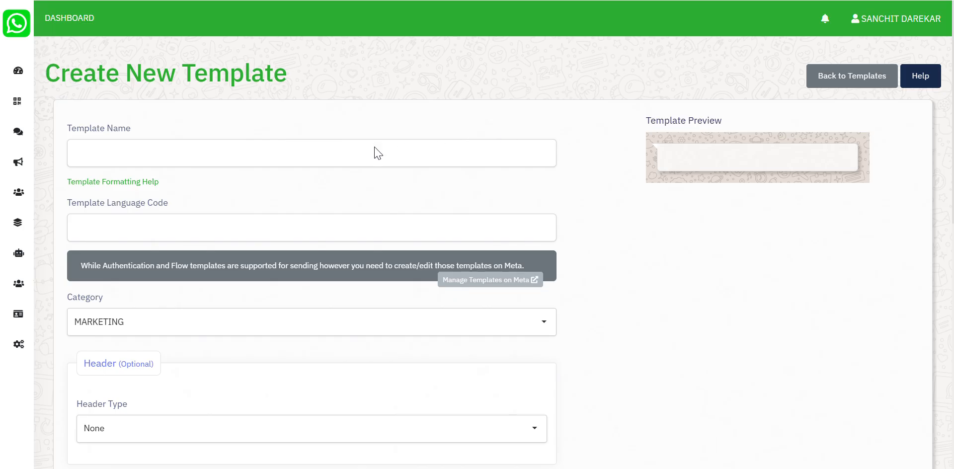
pyautogui.click(378, 151)
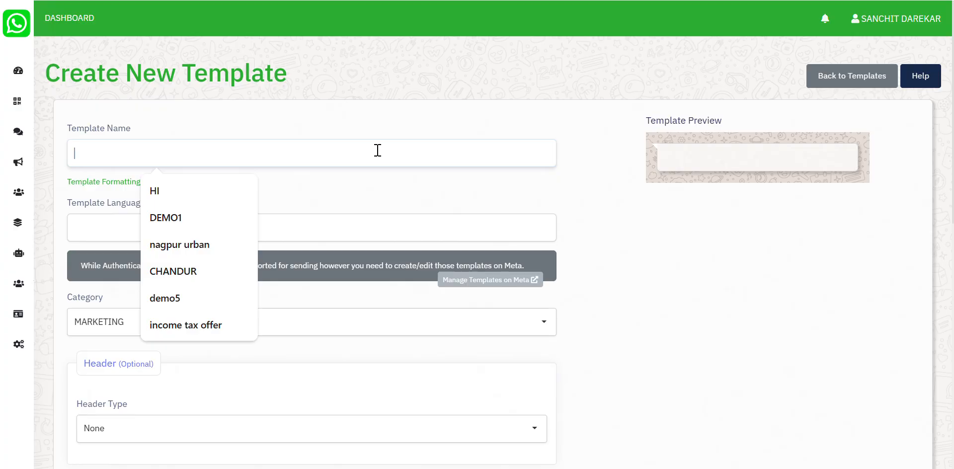
pyautogui.write('amountp')
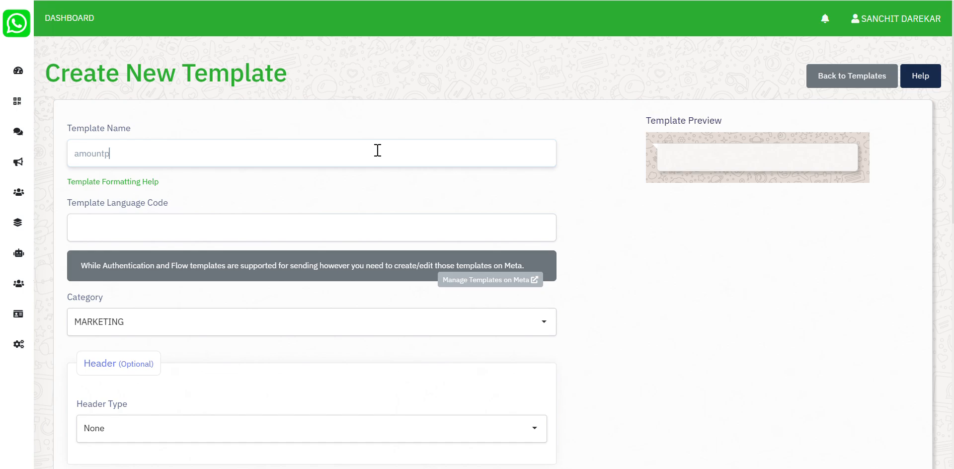
pyautogui.write('ending')
# Step: Set the template's language code to en and its category to UTILITY
pyautogui.click(293, 229)
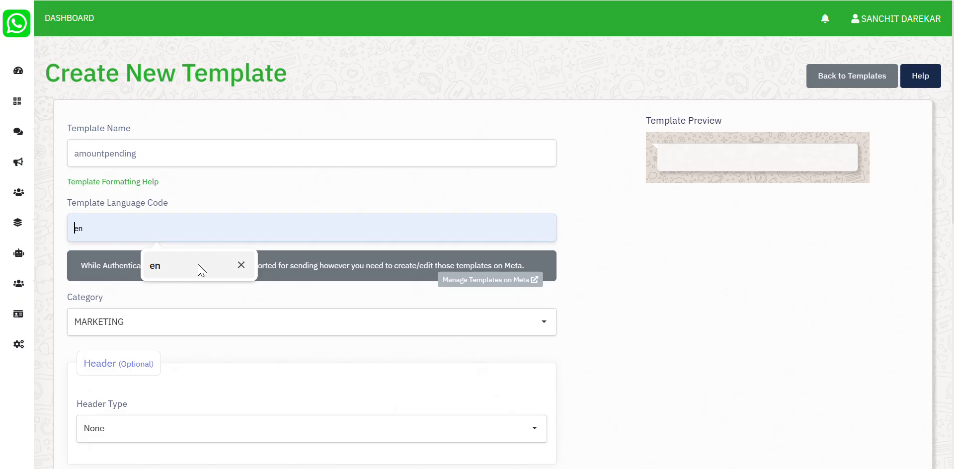
pyautogui.click(200, 270)
pyautogui.click(206, 323)
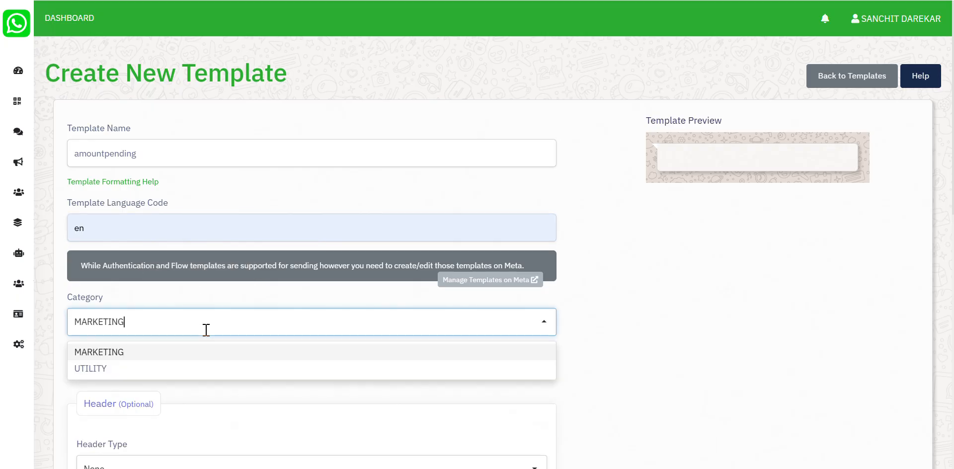
pyautogui.click(195, 369)
# Step: Set the template's header type to Text and enter the header text HI followed by variable {{1}}
pyautogui.scroll(-1, 197, 373)
pyautogui.scroll(-4, 195, 374)
pyautogui.click(159, 335)
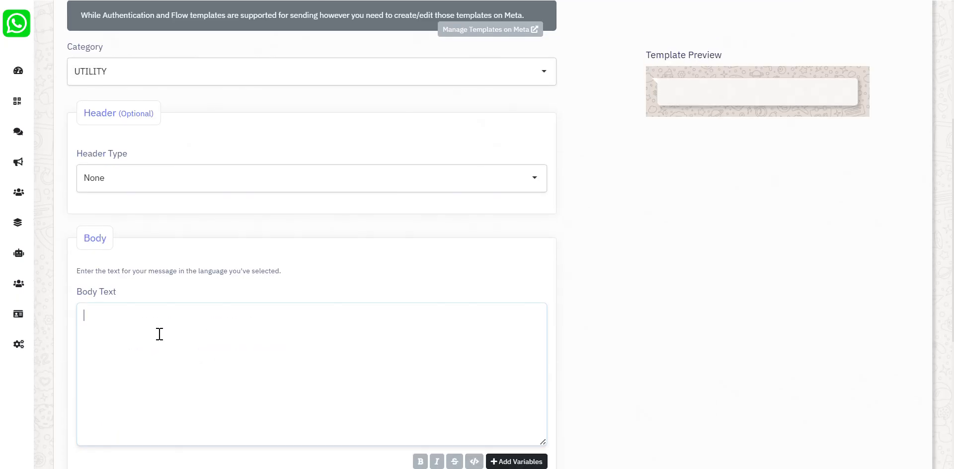
pyautogui.click(149, 178)
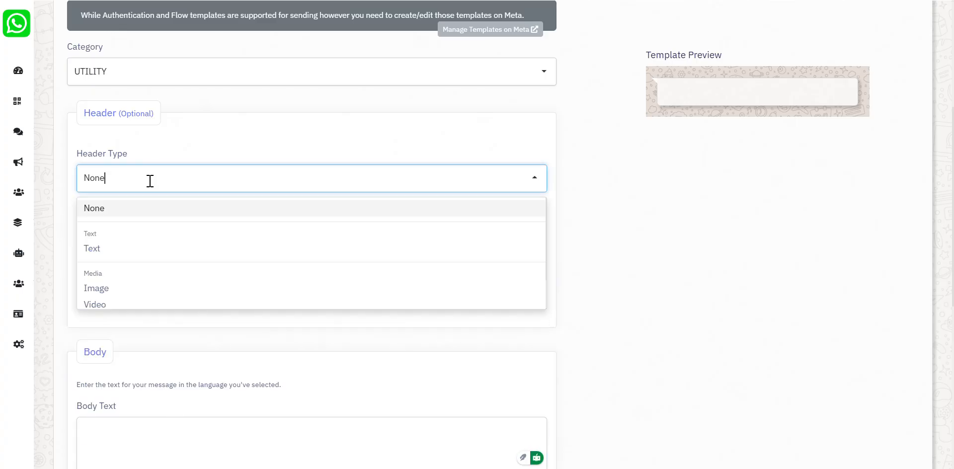
pyautogui.click(143, 246)
pyautogui.click(143, 246)
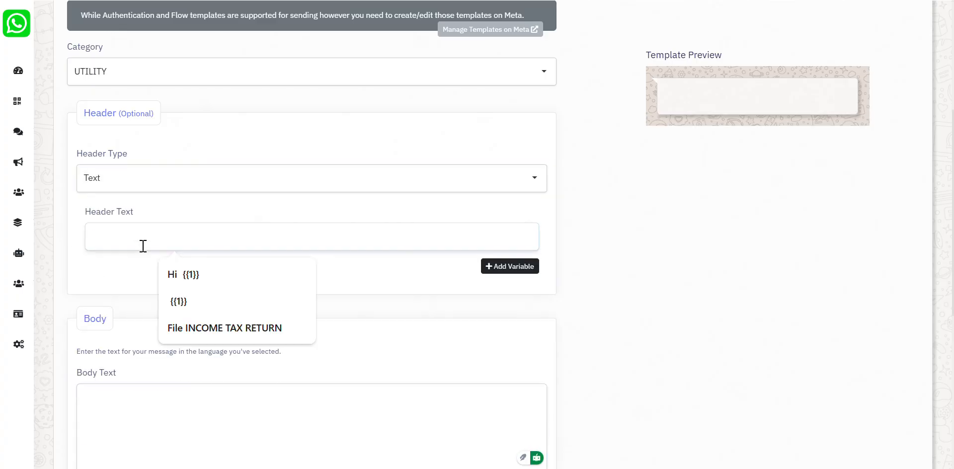
pyautogui.write('HI')
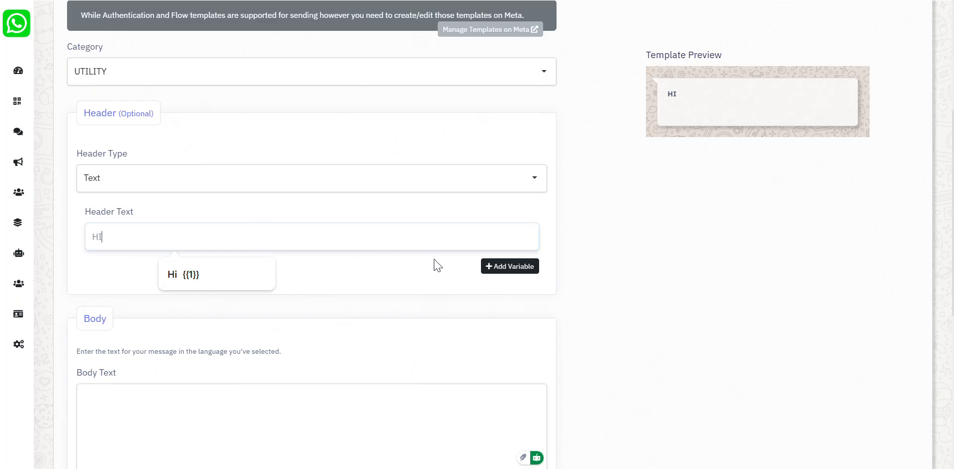
pyautogui.click(499, 268)
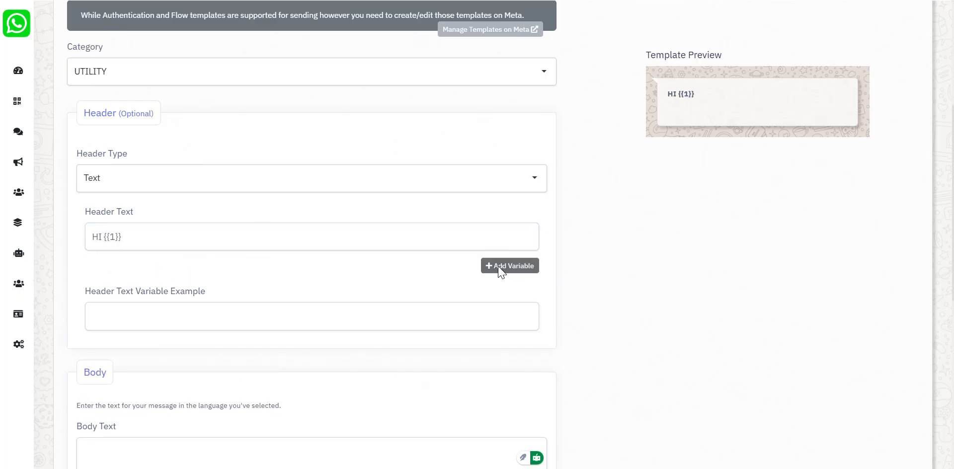
# Step: Enter name as the example value for the header text variable
pyautogui.click(204, 316)
pyautogui.write('n')
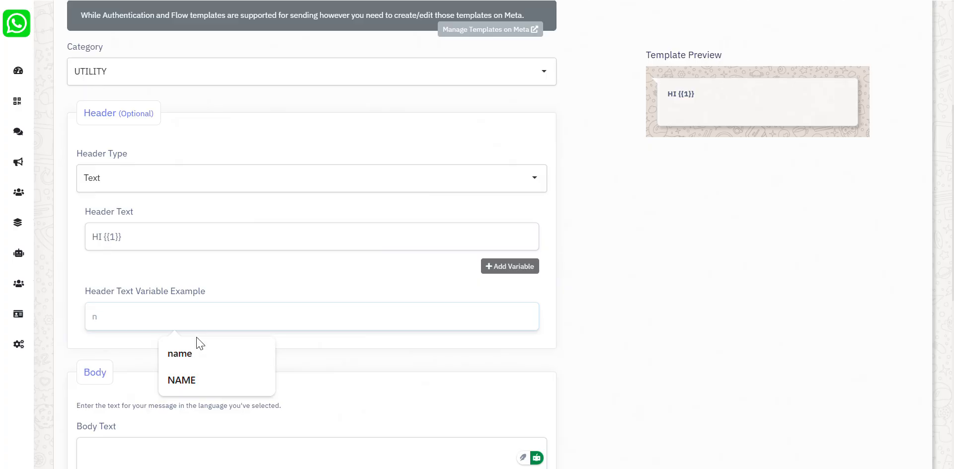
pyautogui.click(196, 353)
# Step: Start the template's body text with "Your payment"
pyautogui.scroll(-2, 195, 350)
pyautogui.click(184, 367)
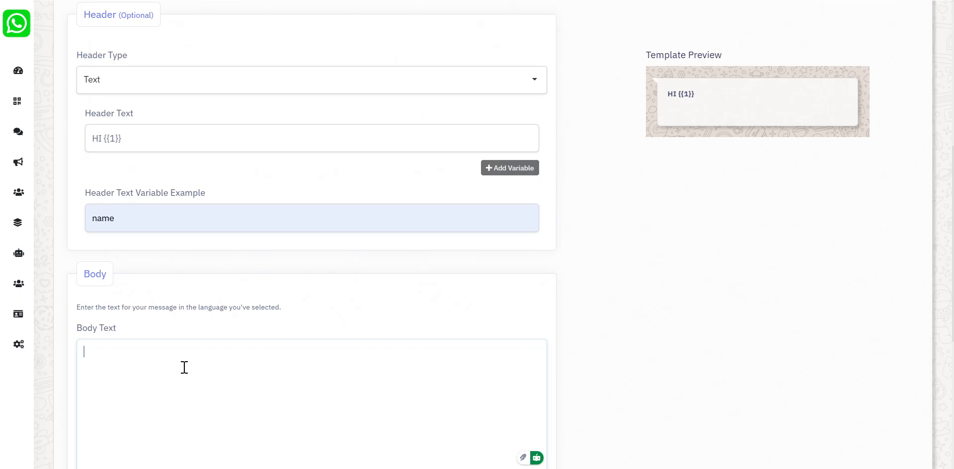
pyautogui.write('YO')
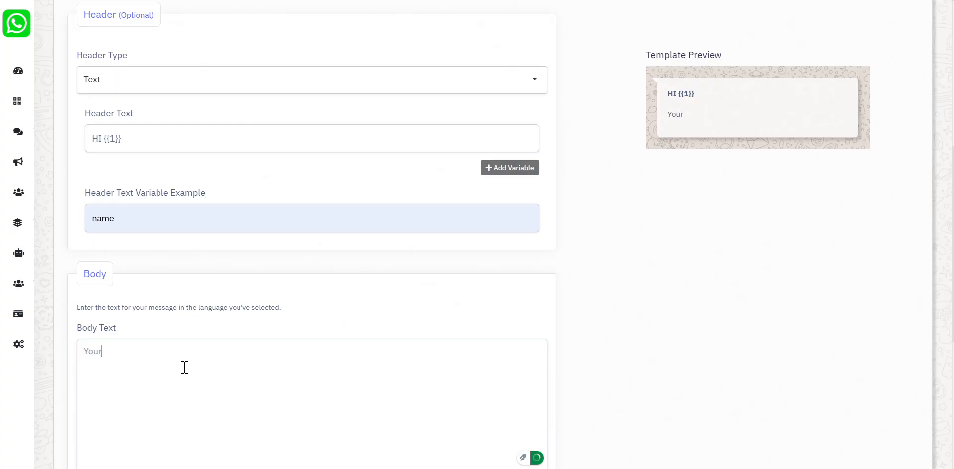
pyautogui.write('ur paymen')
pyautogui.press('BackSpace')
# Step: Open the 27may workbook in Excel and copy the AMOUNT_PENDING column heading
pyautogui.click(499, 468)
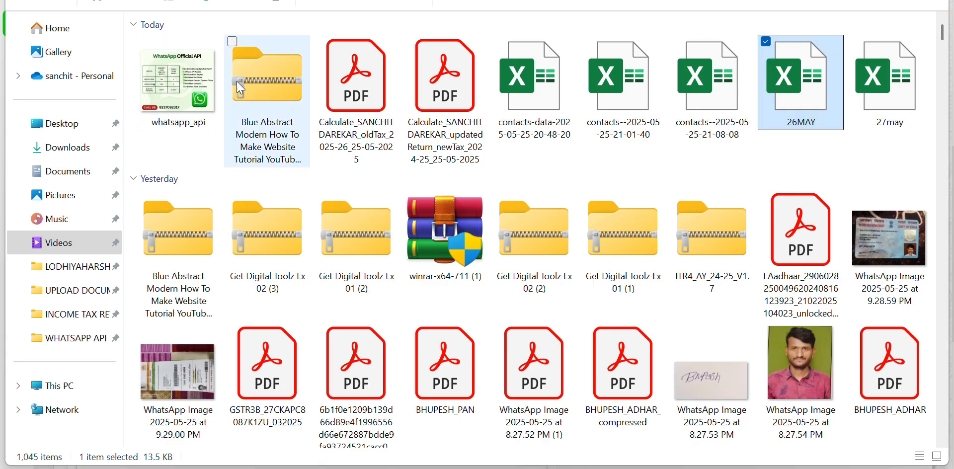
pyautogui.click(885, 114)
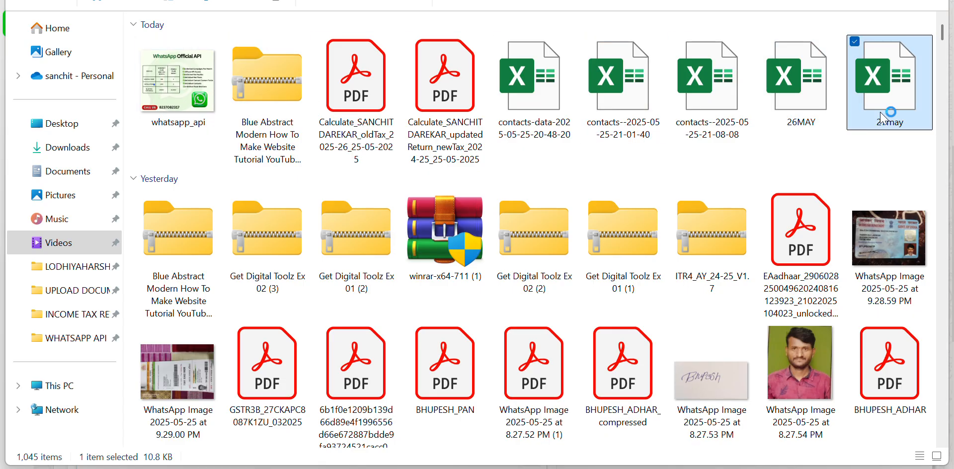
pyautogui.doubleClick(882, 118)
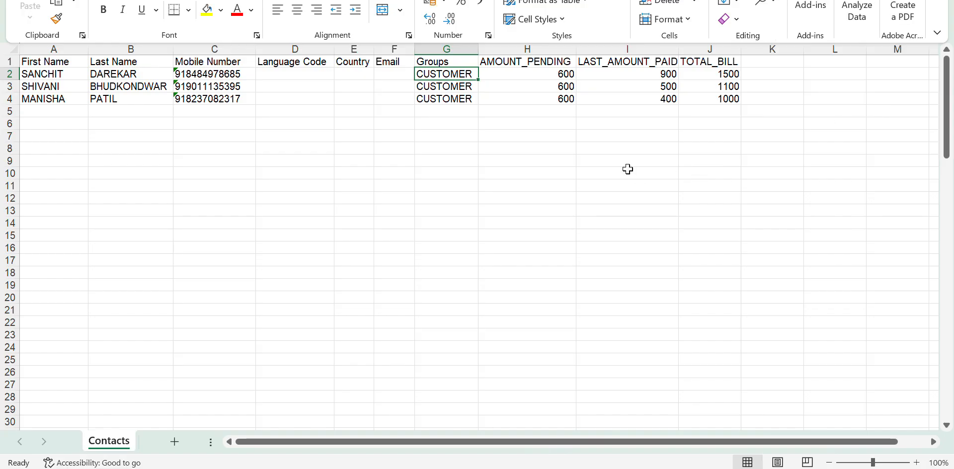
pyautogui.click(534, 63)
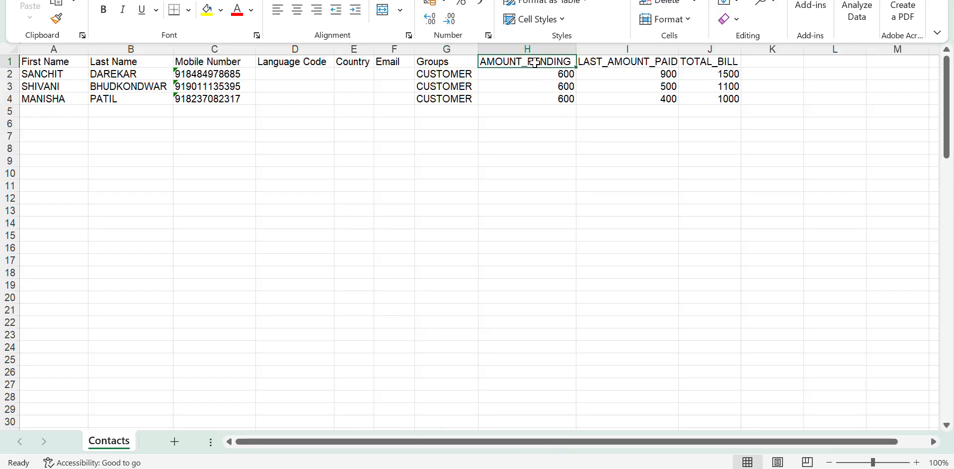
pyautogui.hotkey('ctrl', 'c')
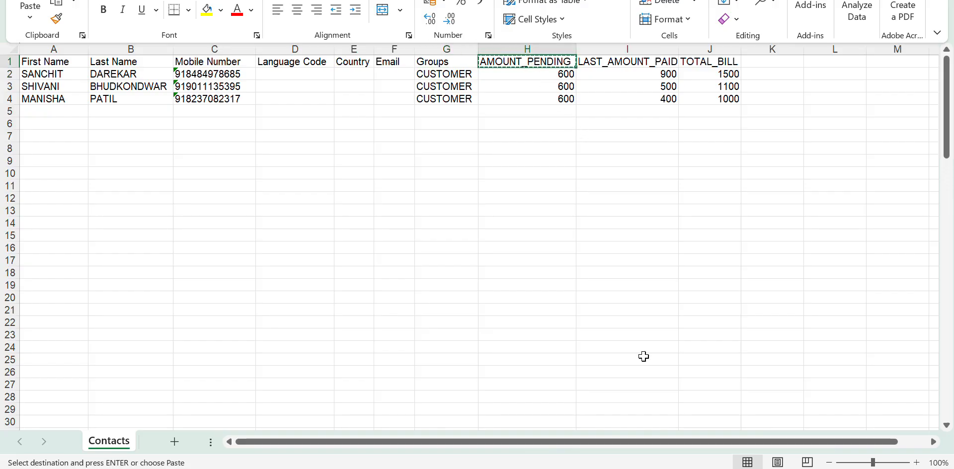
pyautogui.click(641, 466)
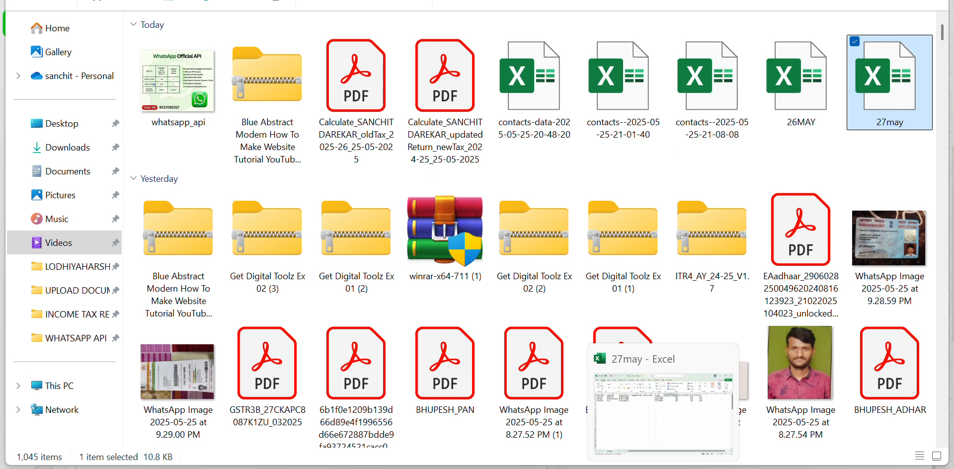
# Step: Back in the WhatsApp template, replace "payment" with the copied AMOUNT_PENDING and continue the body text with "is" and variable {{1}}
pyautogui.click(538, 468)
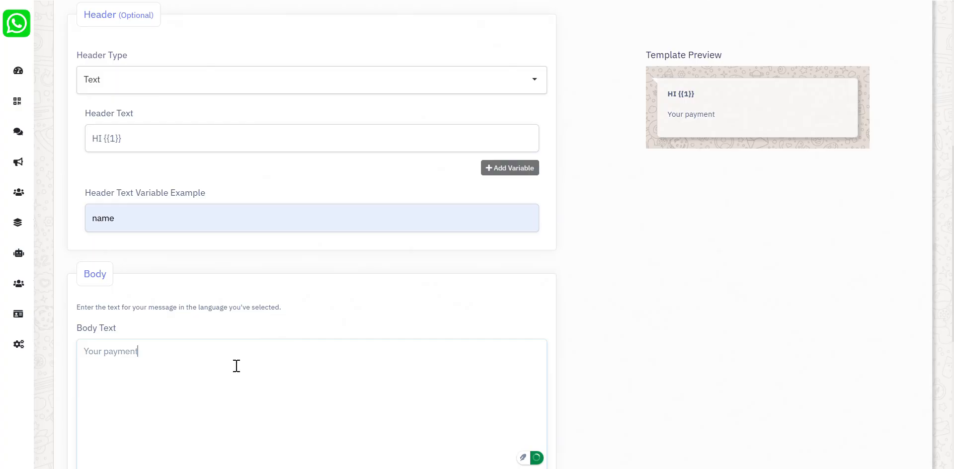
pyautogui.press('BackSpace')
pyautogui.press('BackSpace')
pyautogui.press('BackSpace')
pyautogui.press('BackSpace')
pyautogui.press('BackSpace')
pyautogui.press('BackSpace')
pyautogui.hotkey('ctrl', 'v')
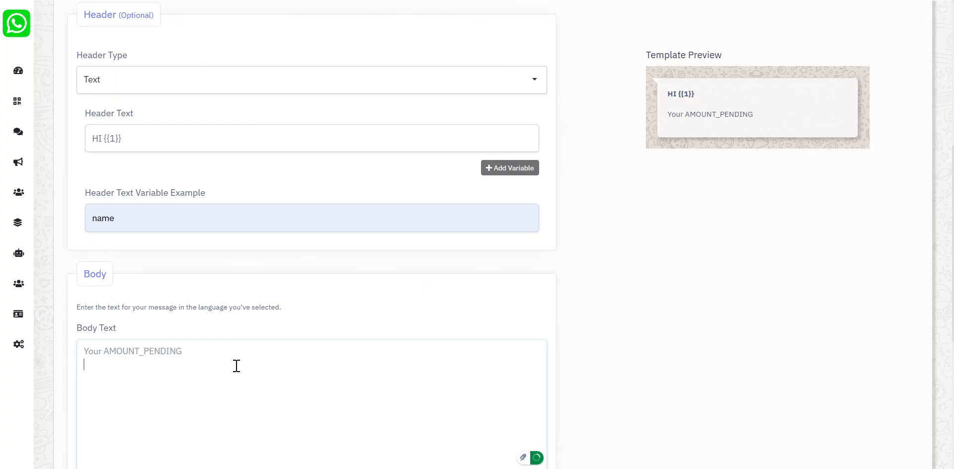
pyautogui.click(203, 356)
pyautogui.write('is')
pyautogui.scroll(-1, 202, 356)
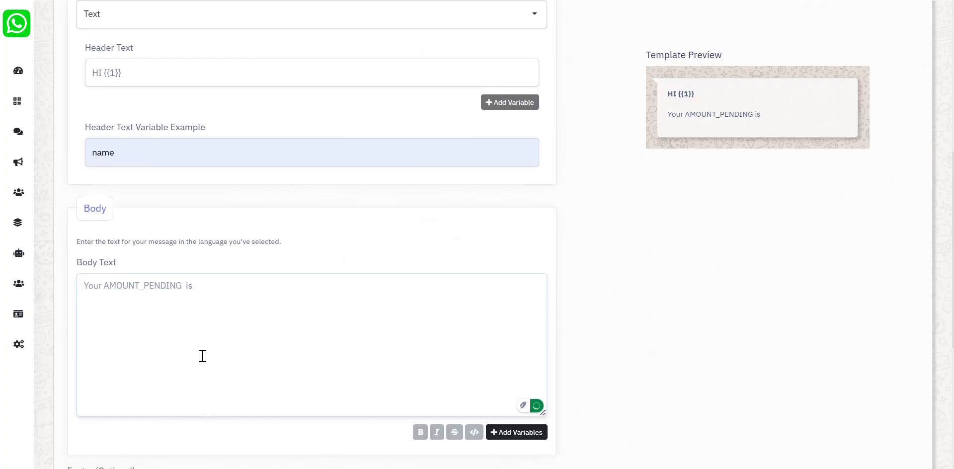
pyautogui.click(507, 433)
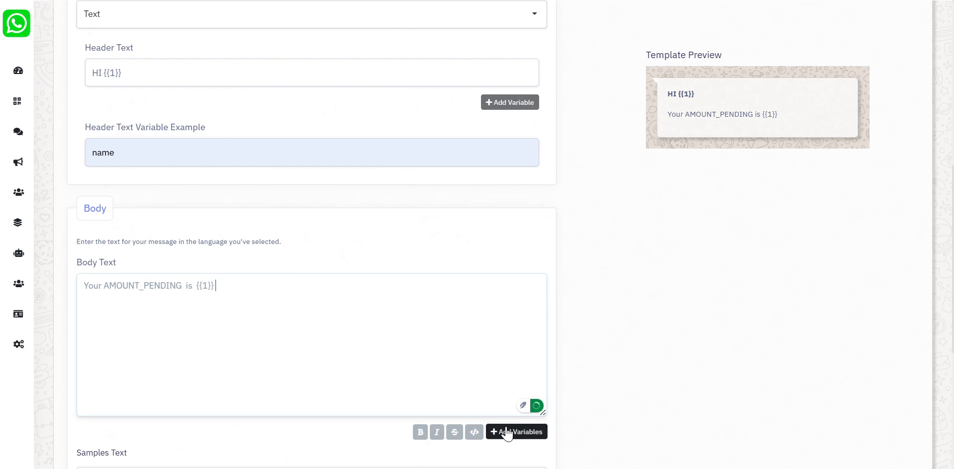
# Step: Enter AMOUNT_PENDING as the sample text for body variable {{1}}
pyautogui.scroll(-1, 341, 356)
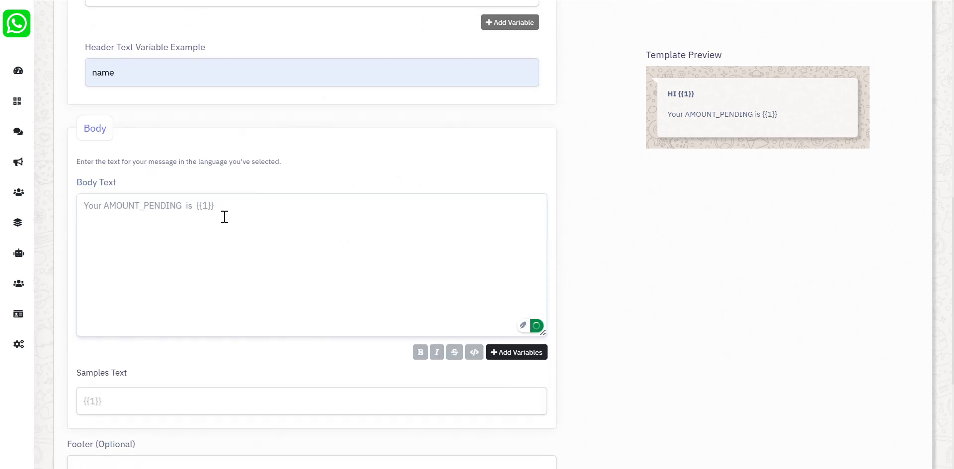
pyautogui.scroll(-1, 251, 224)
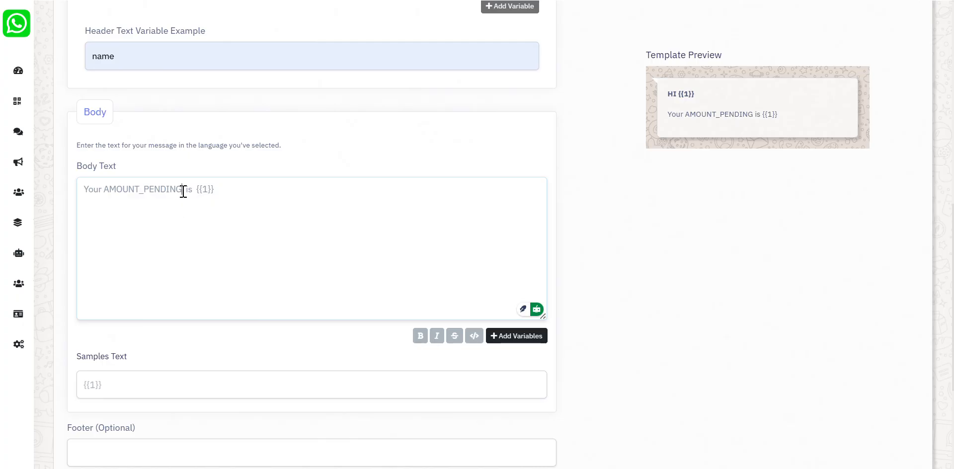
pyautogui.moveTo(180, 191); pyautogui.dragTo(104, 193)
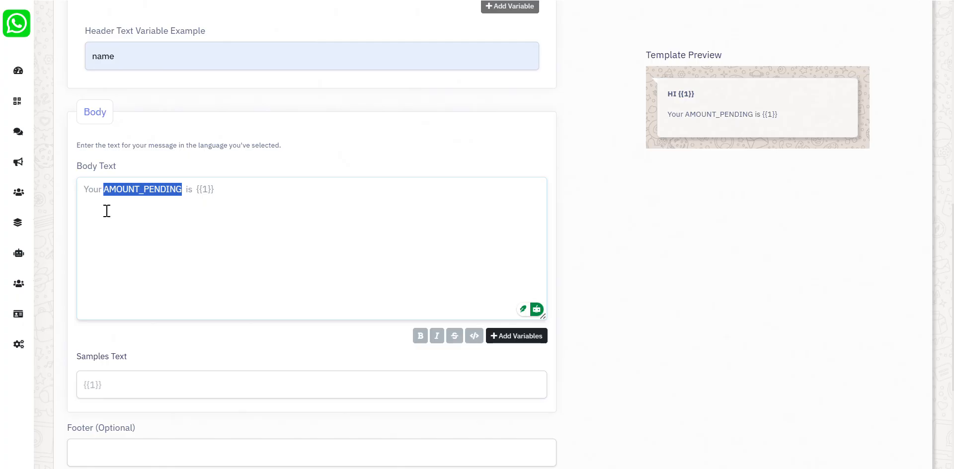
pyautogui.click(137, 388)
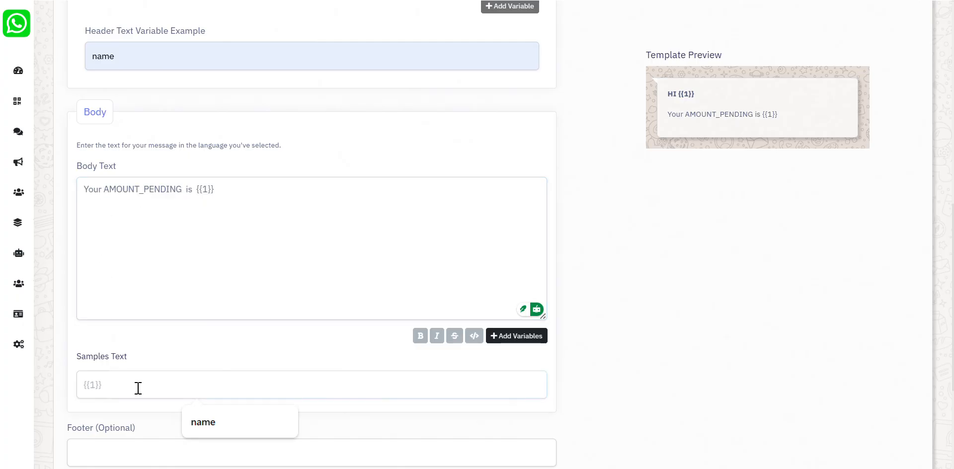
pyautogui.hotkey('ctrl', 'v')
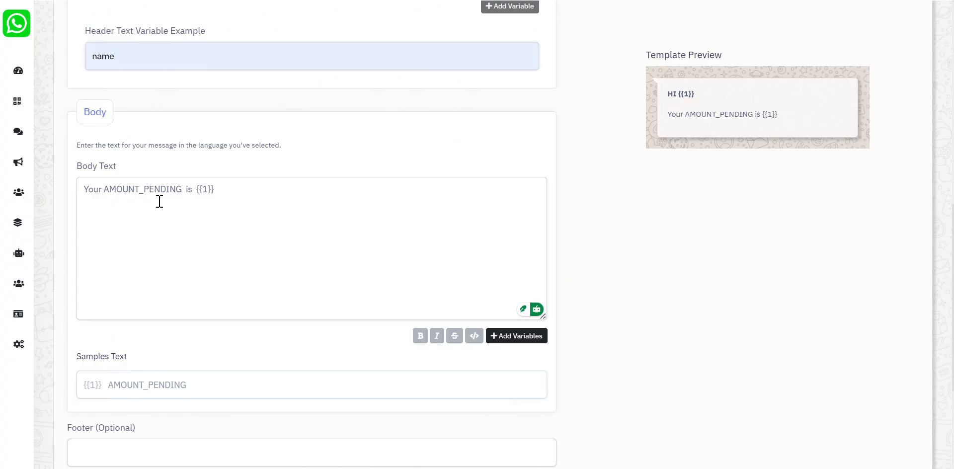
# Step: Replace AMOUNT_PENDING in the body text with the wording "current amount due / pending"
pyautogui.click(183, 188)
pyautogui.press('BackSpace')
pyautogui.press('BackSpace')
pyautogui.press('BackSpace')
pyautogui.press('BackSpace')
pyautogui.press('BackSpace')
pyautogui.press('BackSpace')
pyautogui.press('BackSpace')
pyautogui.press('BackSpace')
pyautogui.press('BackSpace')
pyautogui.press('BackSpace')
pyautogui.press('BackSpace')
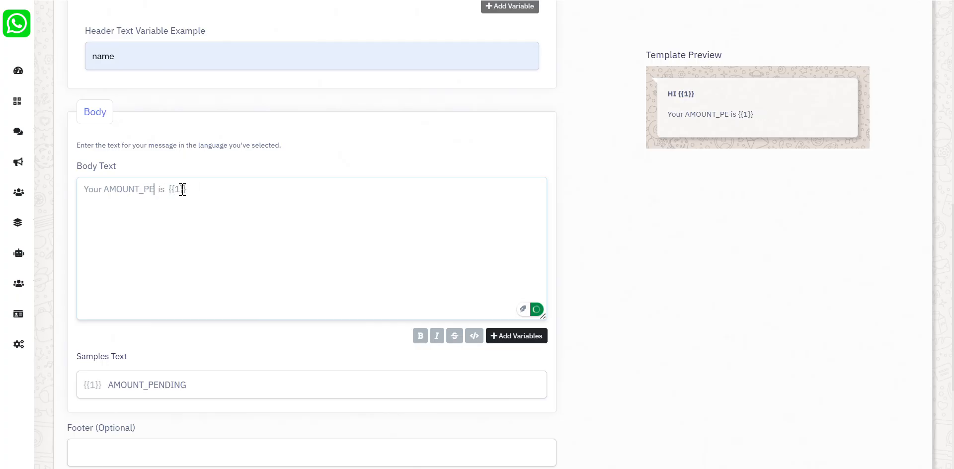
pyautogui.press('BackSpace')
pyautogui.press('BackSpace')
pyautogui.press('BackSpace')
pyautogui.press('BackSpace')
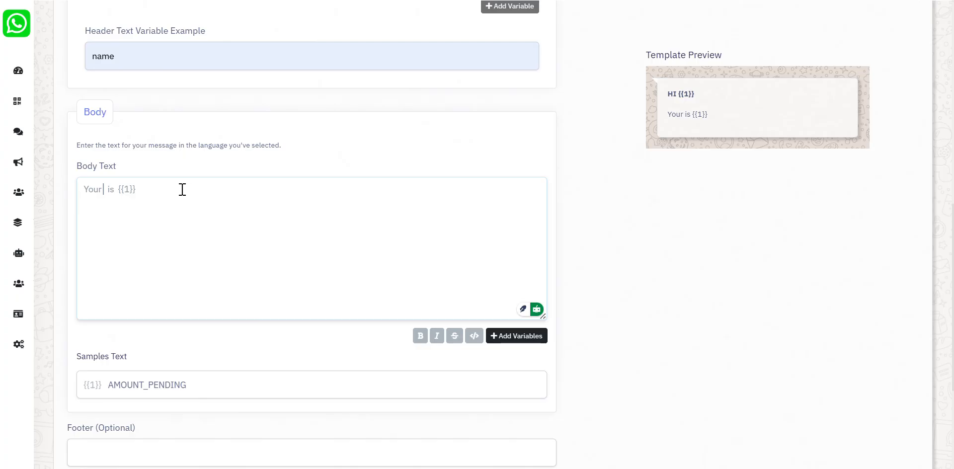
pyautogui.write('curre')
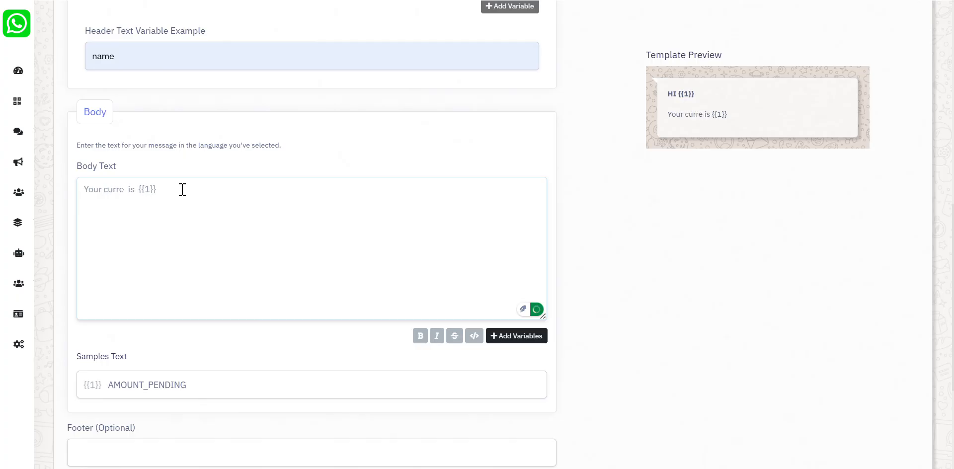
pyautogui.write('nt amo')
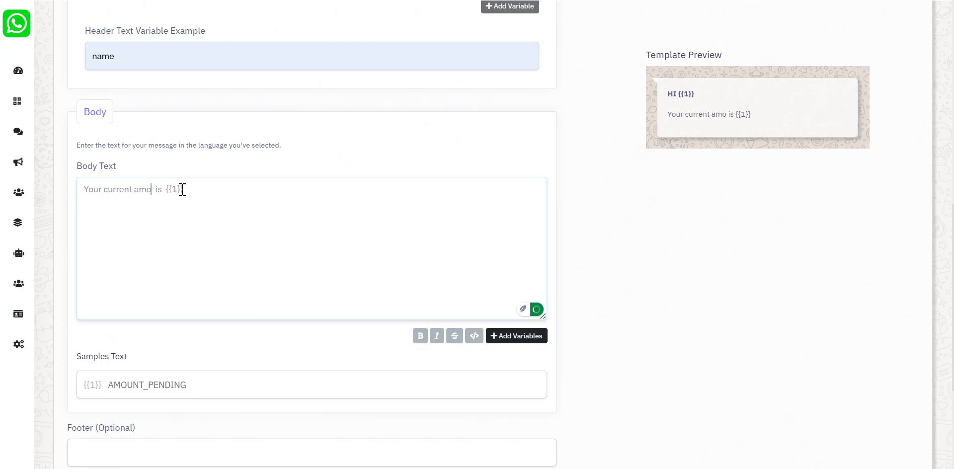
pyautogui.write('unt')
pyautogui.write(' due')
pyautogui.write(' /')
pyautogui.write(' pen')
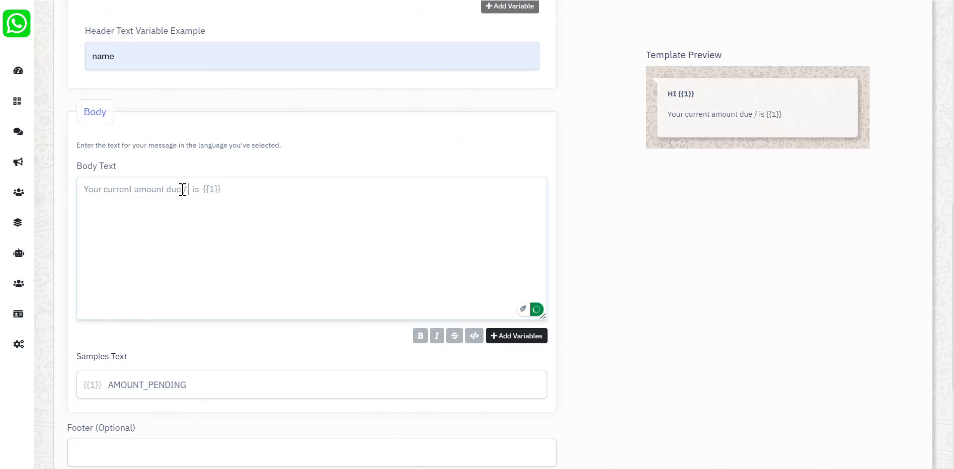
pyautogui.write('ding i')
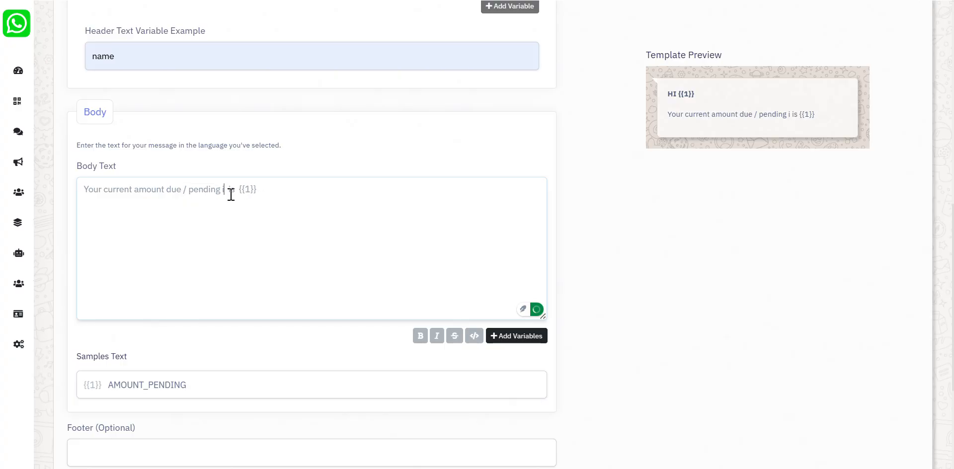
pyautogui.press('BackSpace')
pyautogui.press('BackSpace')
# Step: Check the Excel column headings and add a second body line reading "last payment made by you is" followed by variable {{2}}
pyautogui.scroll(-1, 235, 353)
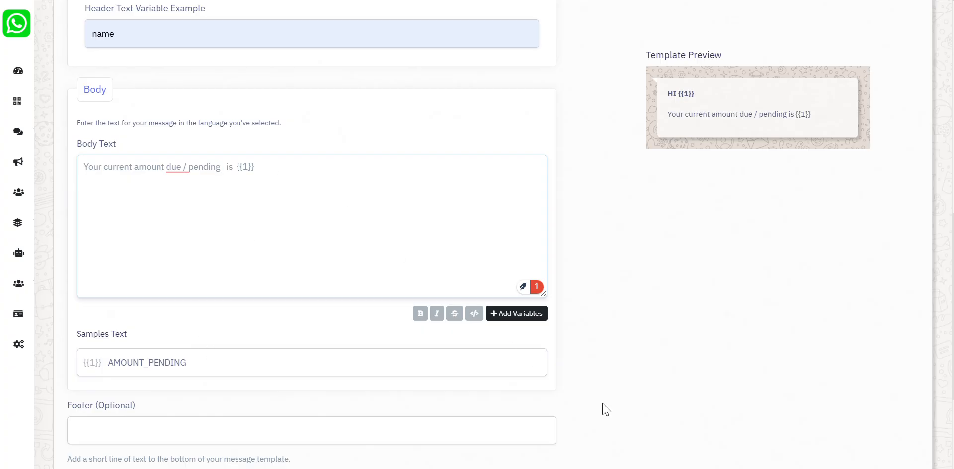
pyautogui.click(663, 408)
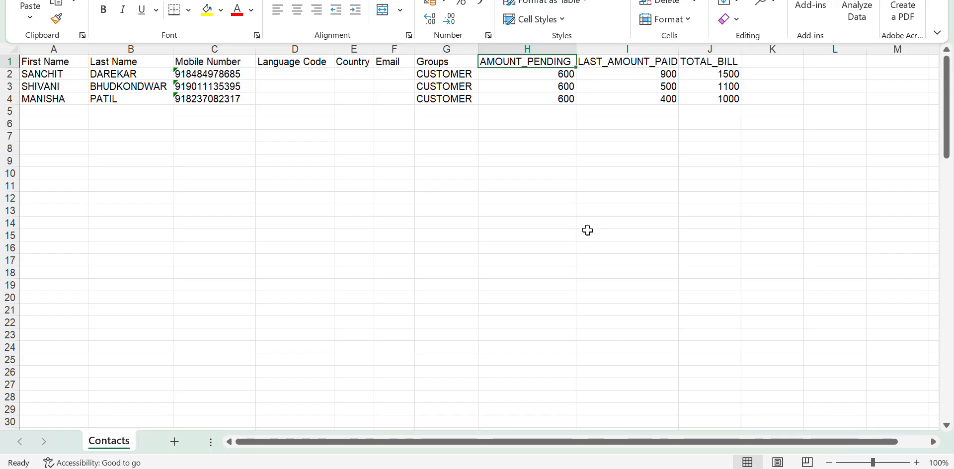
pyautogui.click(663, 407)
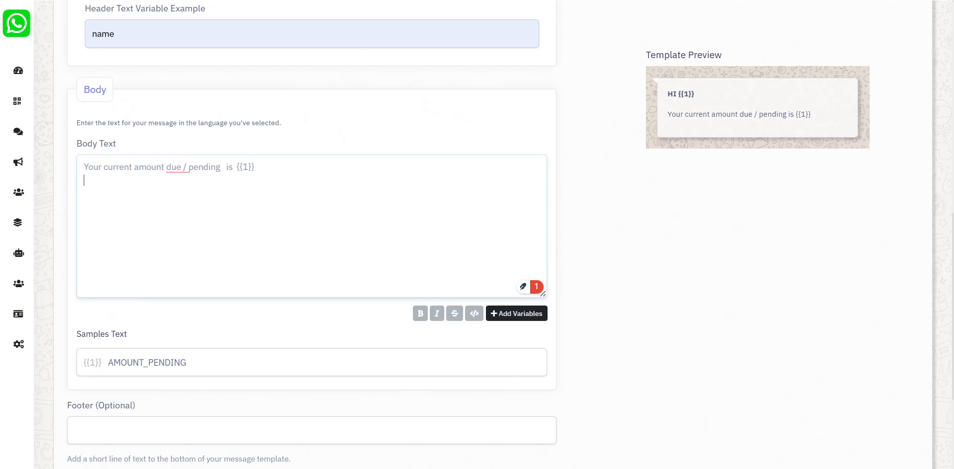
pyautogui.write('I')
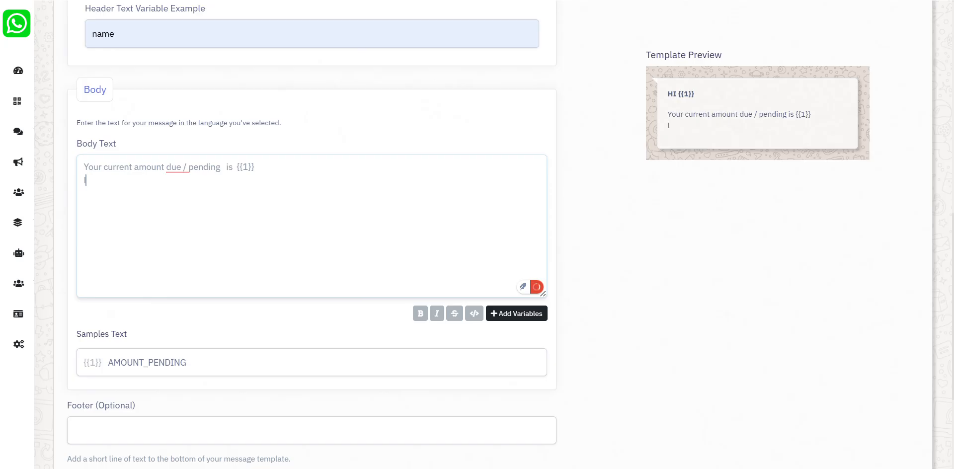
pyautogui.write('ast payment mad')
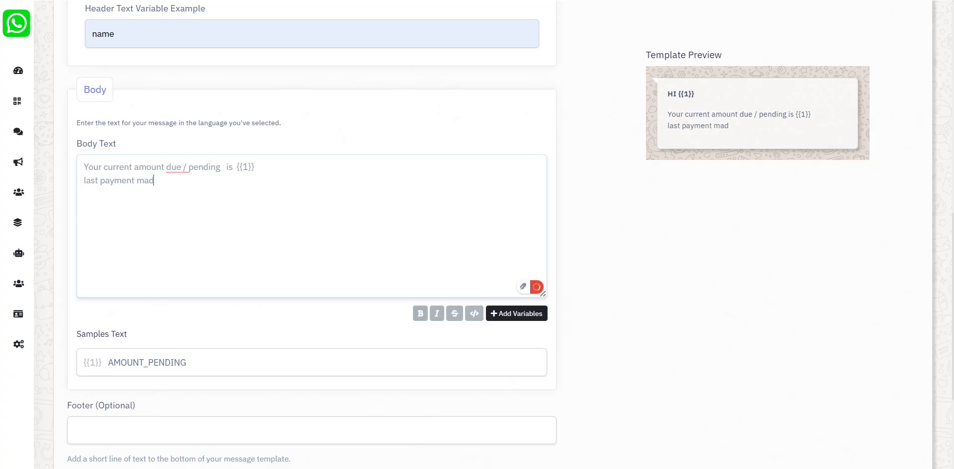
pyautogui.write('e by you is')
pyautogui.click(503, 313)
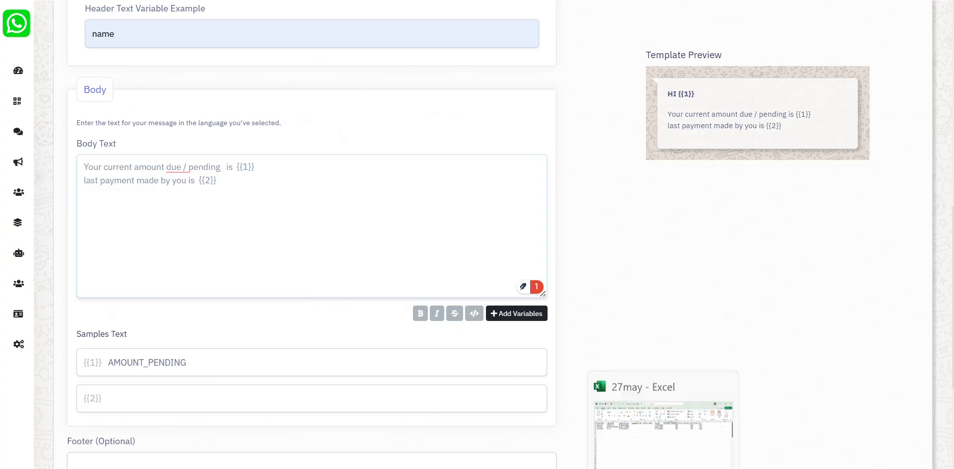
# Step: Copy the LAST_AMOUNT_PAID heading from the Excel sheet and enter it as the template's sample text for body variable {{2}}
pyautogui.click(663, 437)
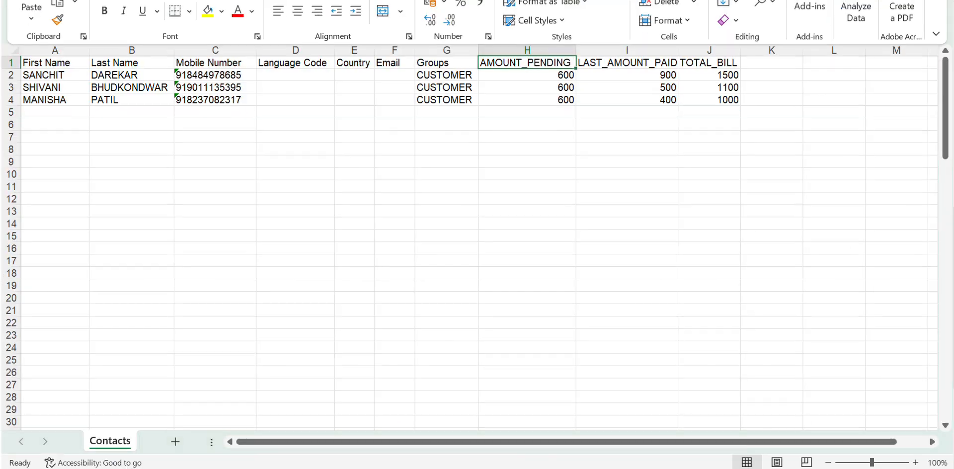
pyautogui.click(614, 62)
pyautogui.hotkey('ctrl', 'c')
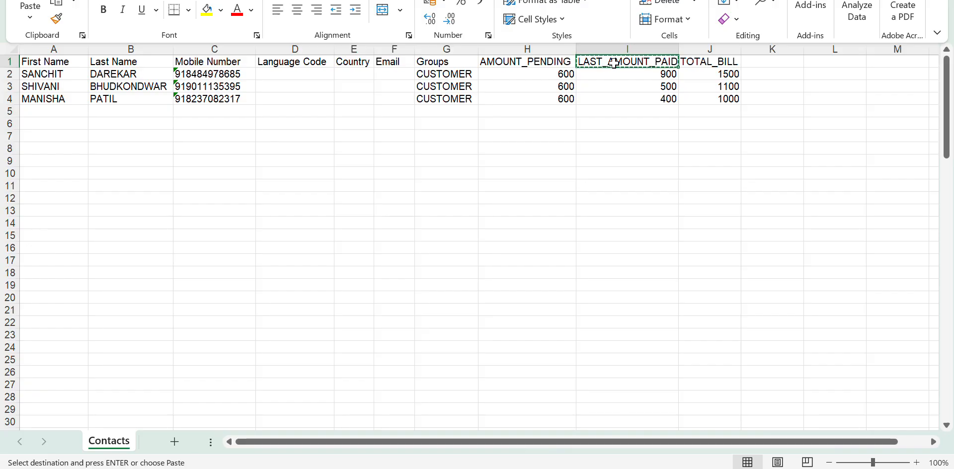
pyautogui.click(666, 461)
pyautogui.click(160, 409)
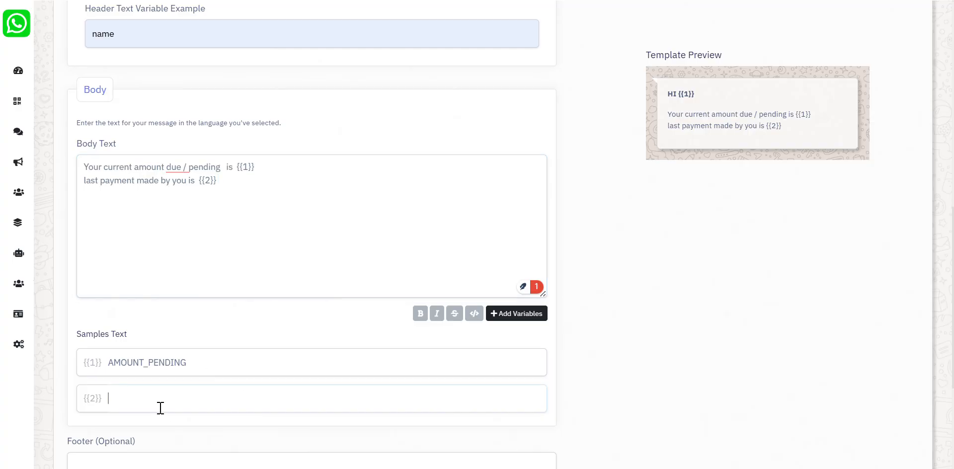
pyautogui.hotkey('ctrl', 'v')
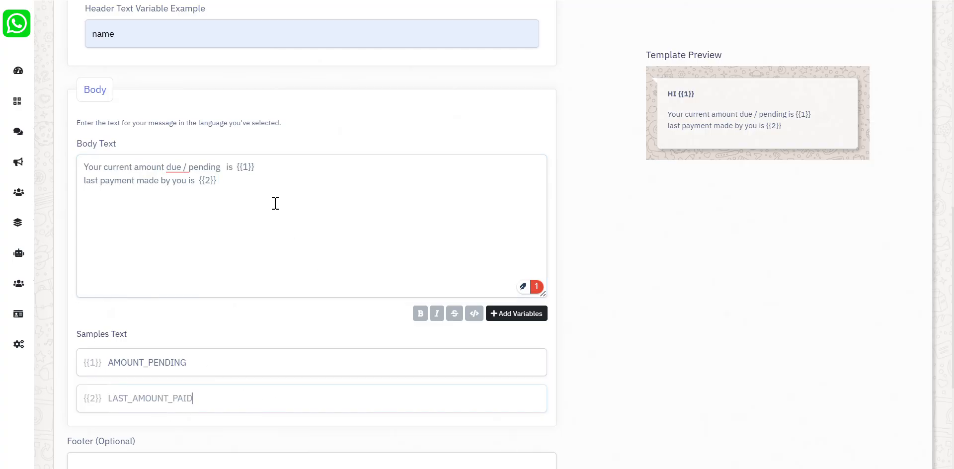
# Step: Add a third body line reading "and your total bill is" followed by only variable {{3}}
pyautogui.click(260, 194)
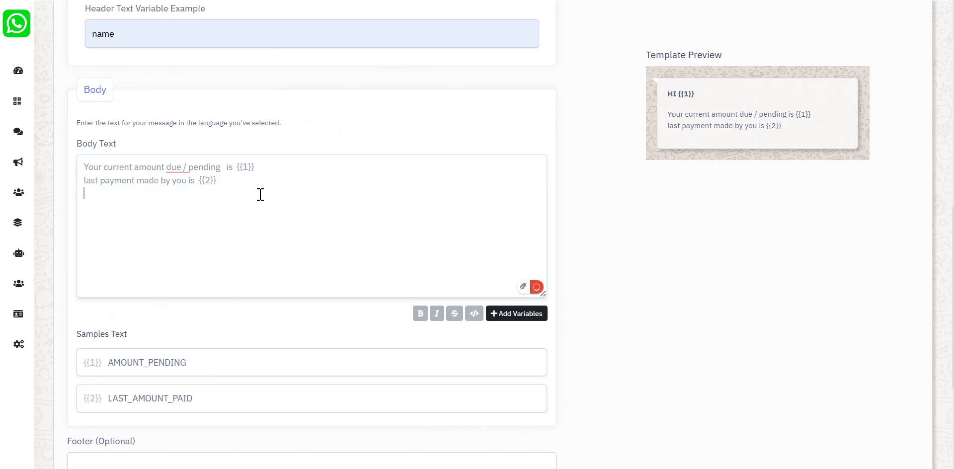
pyautogui.write('and')
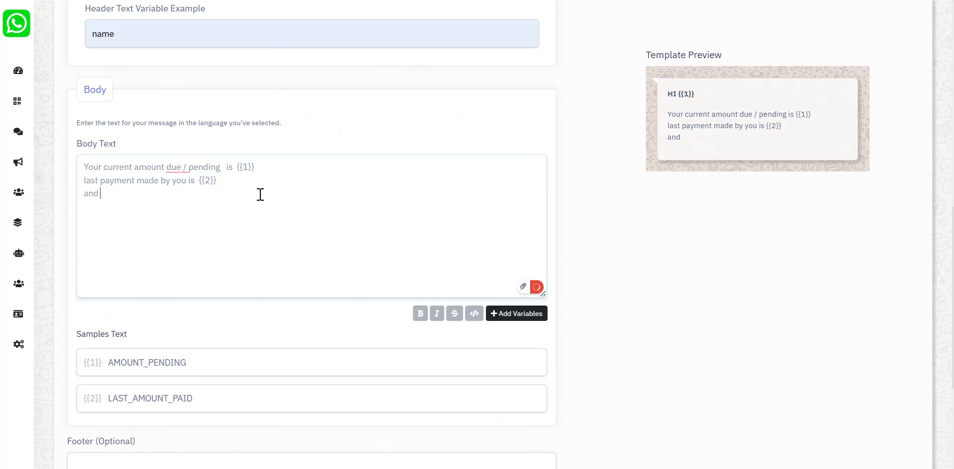
pyautogui.write(' your total bill is')
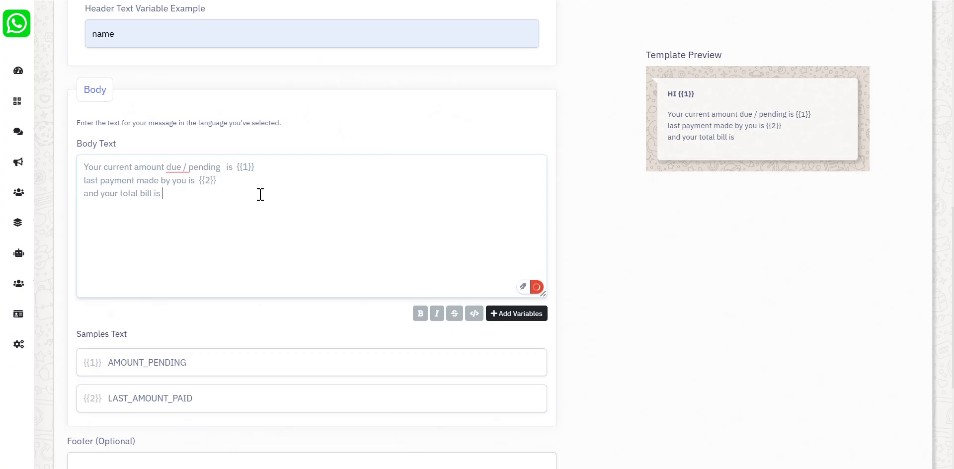
pyautogui.click(508, 318)
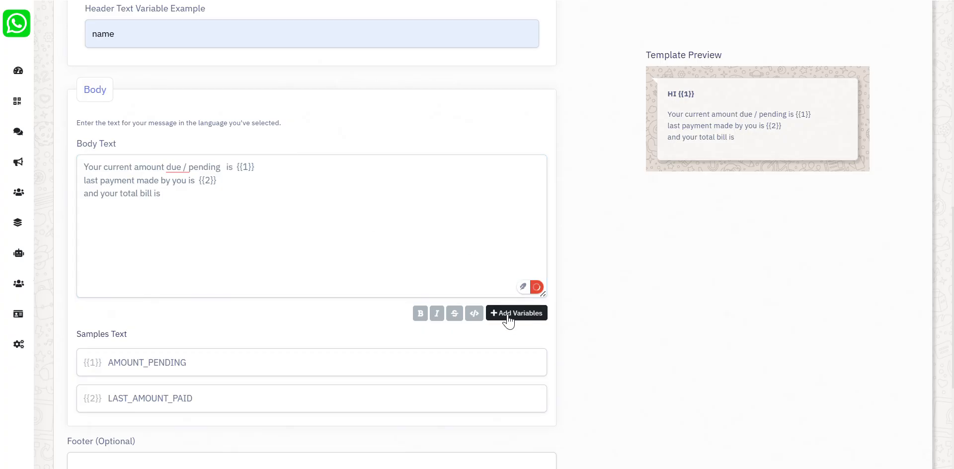
pyautogui.click(508, 318)
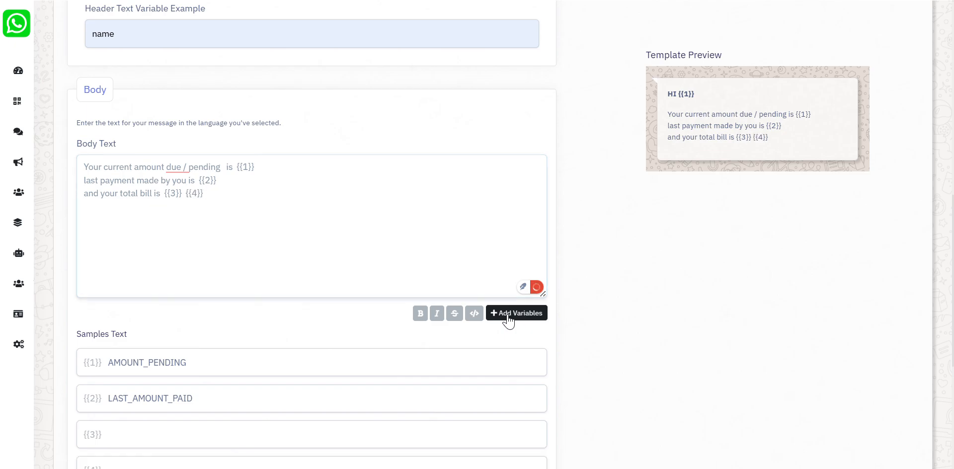
pyautogui.press('BackSpace')
pyautogui.press('BackSpace')
pyautogui.press('BackSpace')
pyautogui.press('BackSpace')
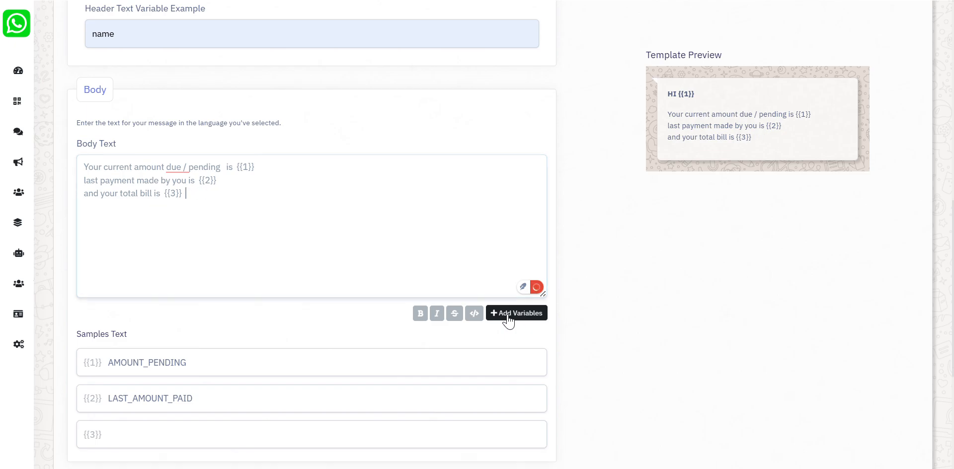
# Step: Copy the TOTAL_BILL heading from the Excel sheet and enter it as the template's sample text for body variable {{3}}
pyautogui.click(678, 467)
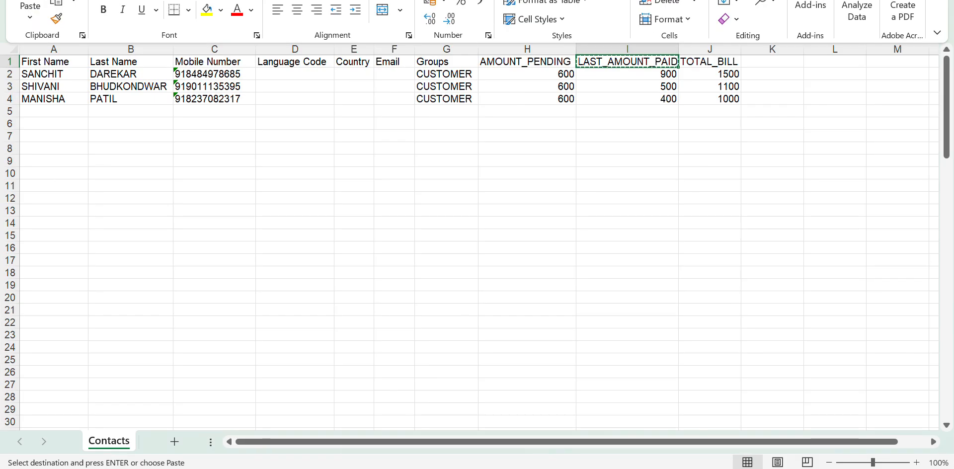
pyautogui.click(709, 67)
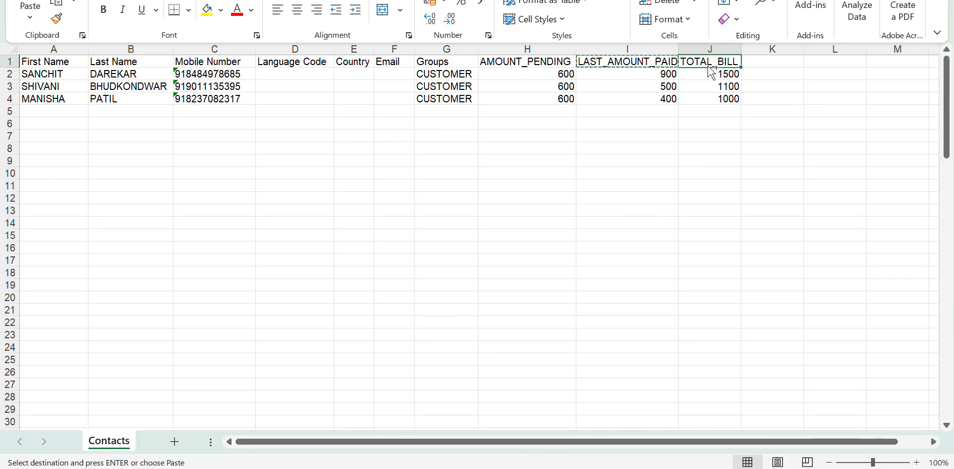
pyautogui.hotkey('ctrl', 'c')
pyautogui.hotkey('alt', 'Tab')
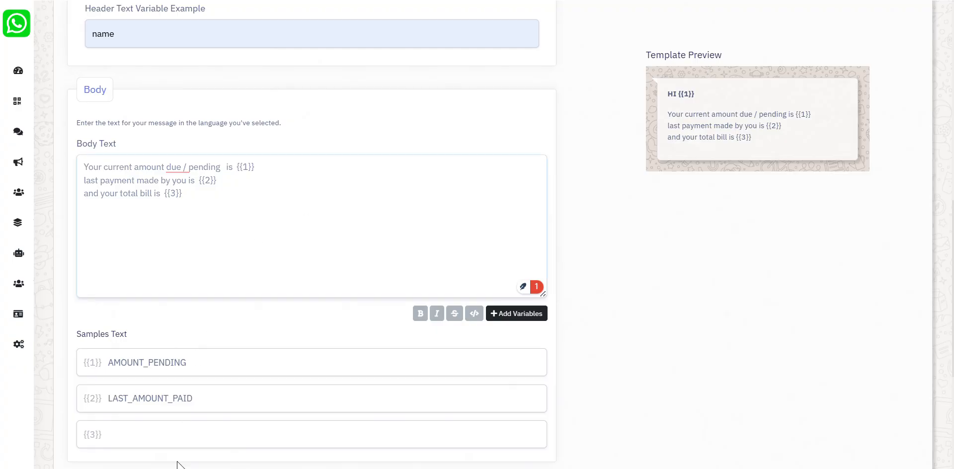
pyautogui.click(172, 434)
pyautogui.hotkey('ctrl', 'v')
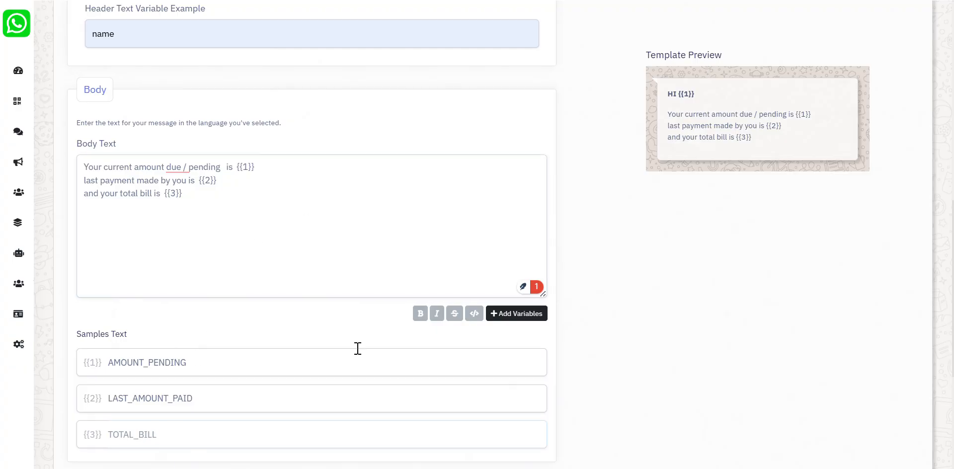
# Step: Submit the finished template and sync the WhatsApp templates to refresh the approval status
pyautogui.scroll(-5, 602, 338)
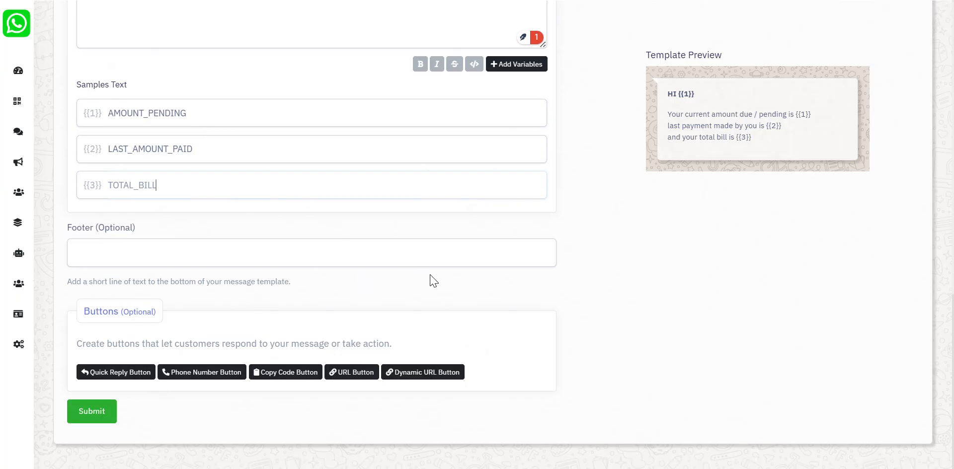
pyautogui.click(87, 411)
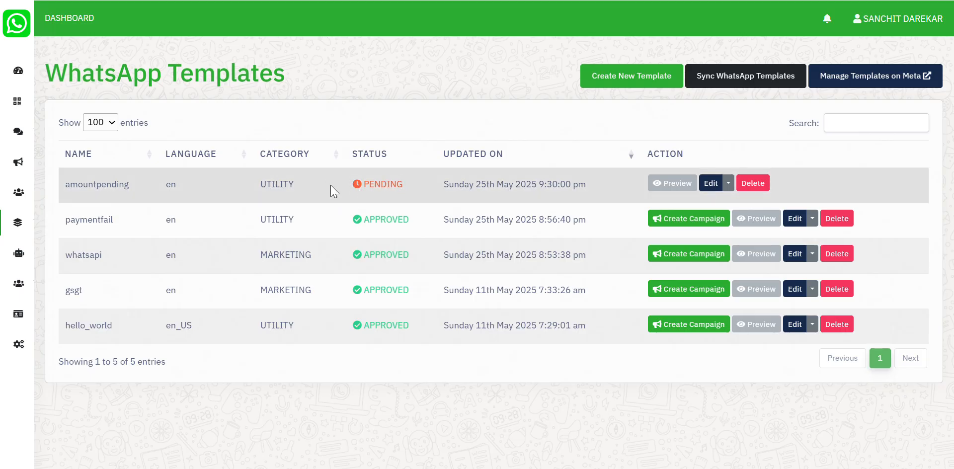
pyautogui.click(742, 82)
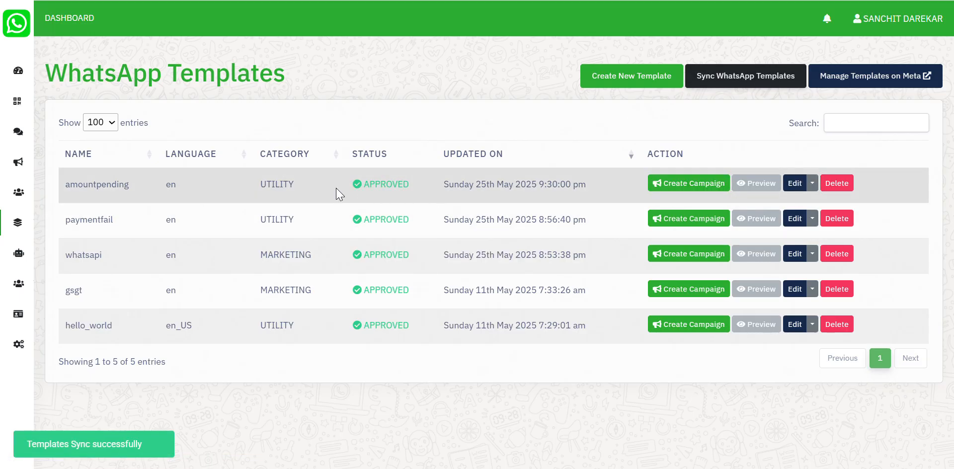
pyautogui.hotkey('alt', 'Tab')
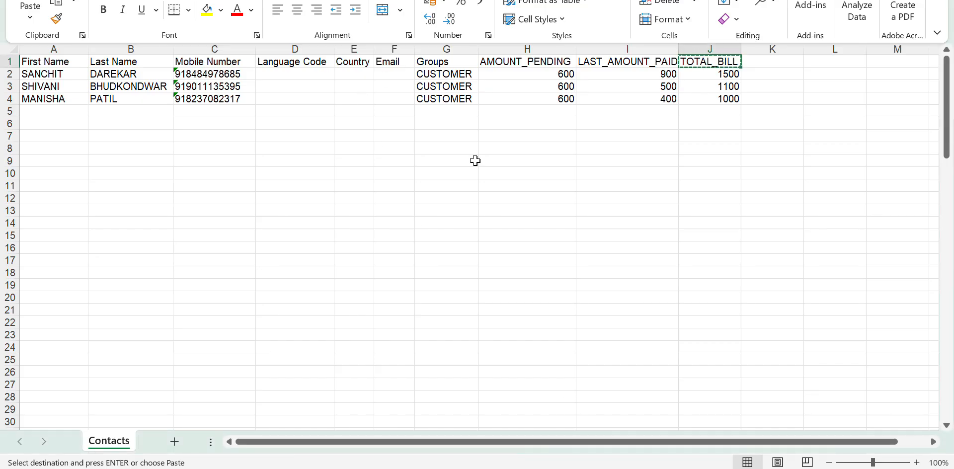
pyautogui.click(664, 468)
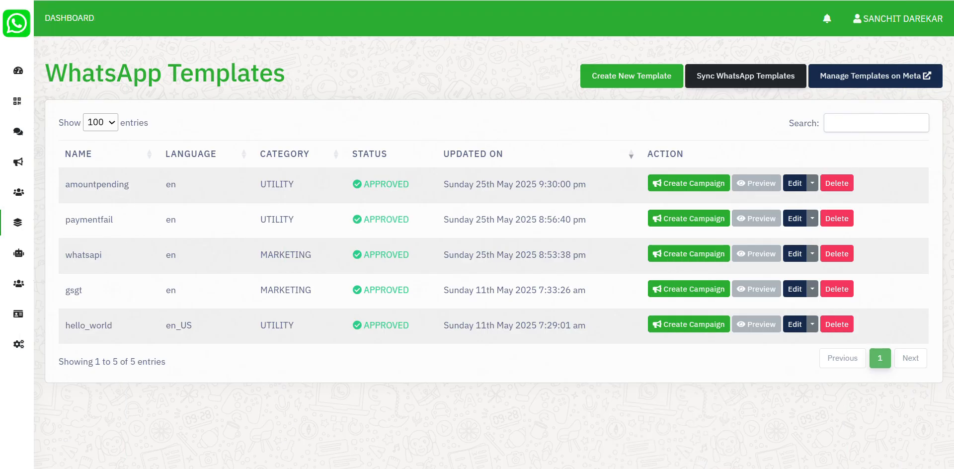
# Step: Create a new campaign and choose the amountpending (en) template for it
pyautogui.moveTo(57, 189)
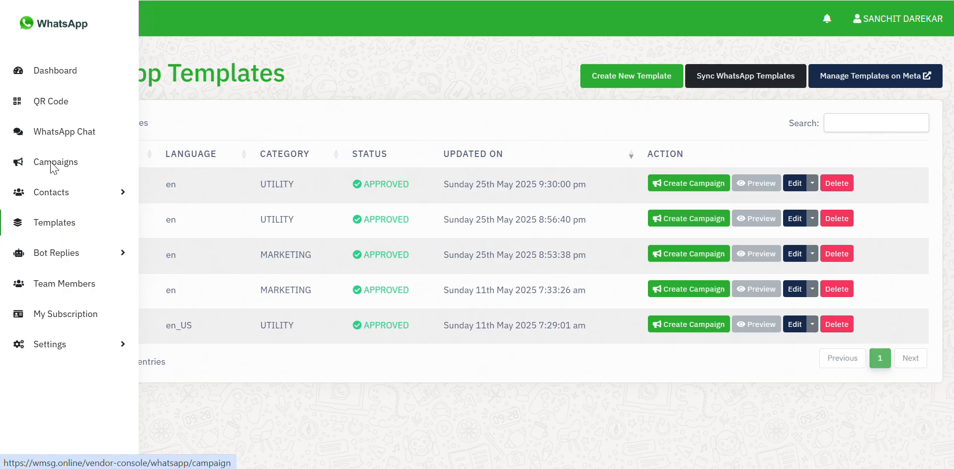
pyautogui.click(52, 167)
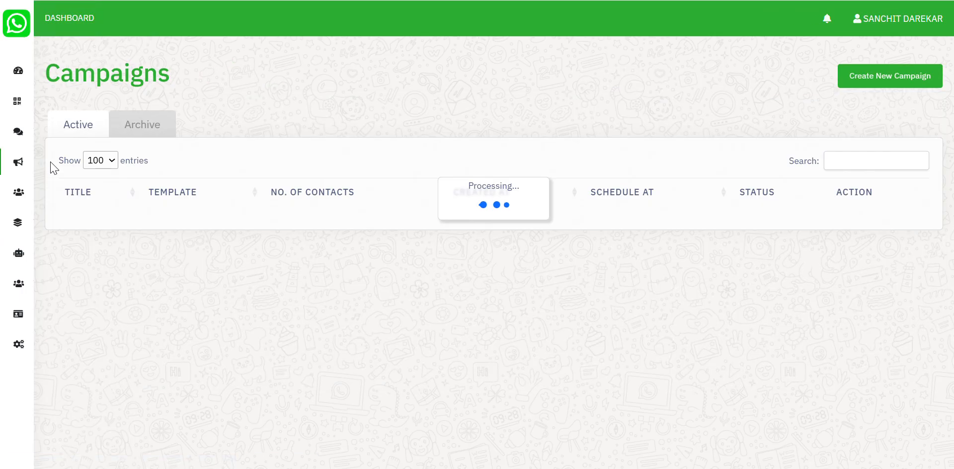
pyautogui.click(900, 79)
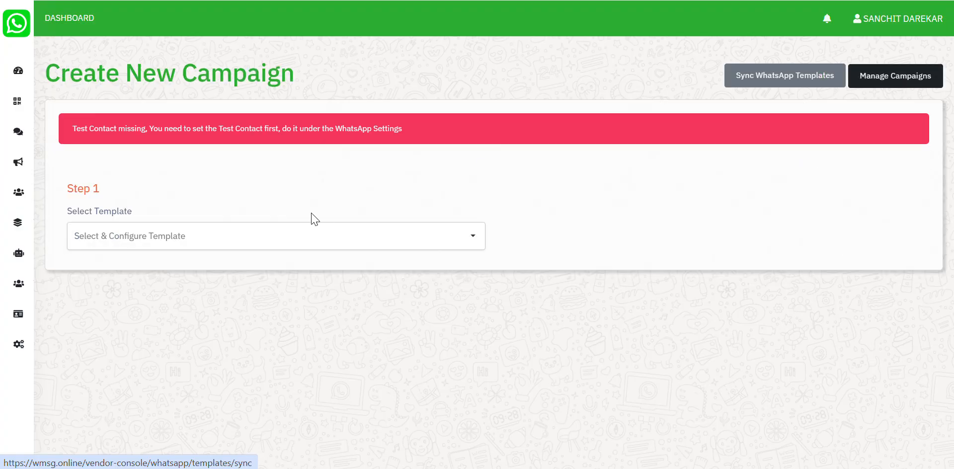
pyautogui.click(287, 237)
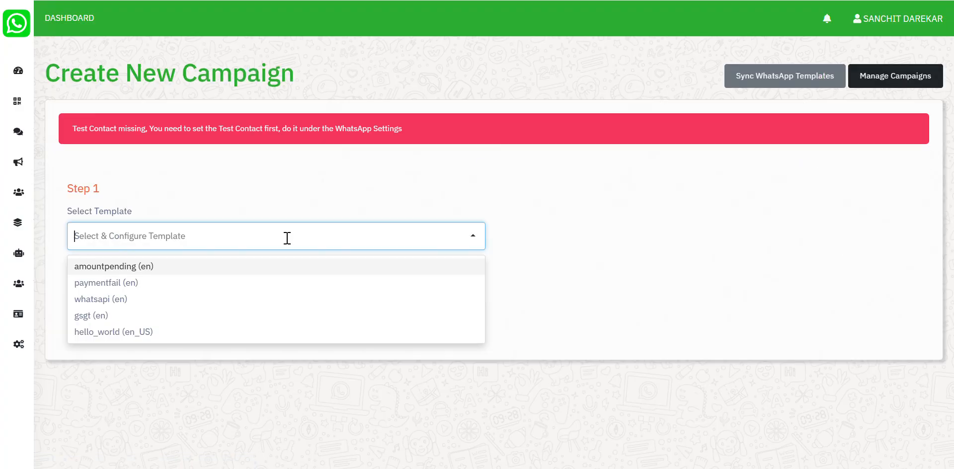
pyautogui.click(236, 270)
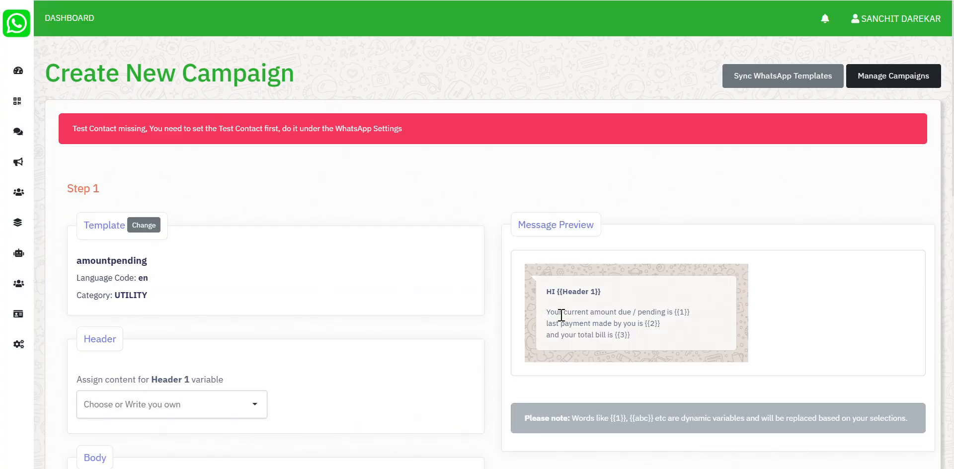
# Step: Assign Contact Full Name as the content of the campaign's Header 1 variable
pyautogui.scroll(-2, 555, 313)
pyautogui.scroll(-1, 511, 323)
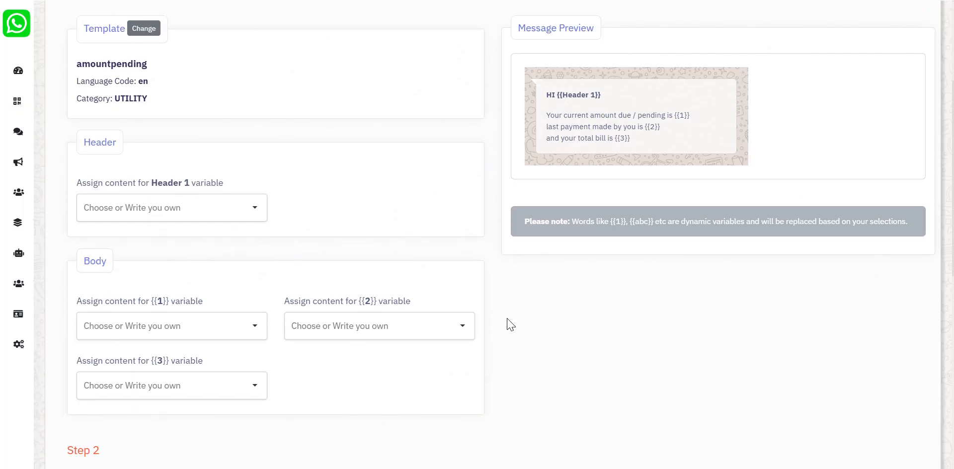
pyautogui.scroll(1, 510, 324)
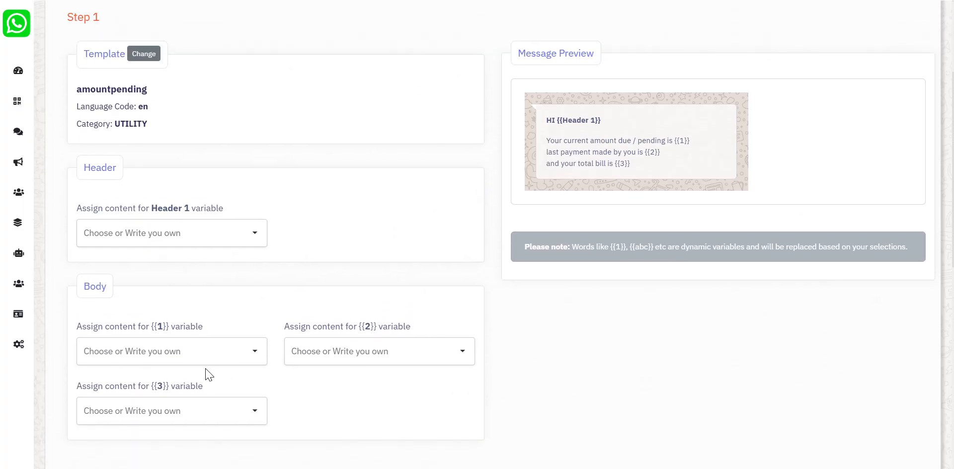
pyautogui.click(228, 350)
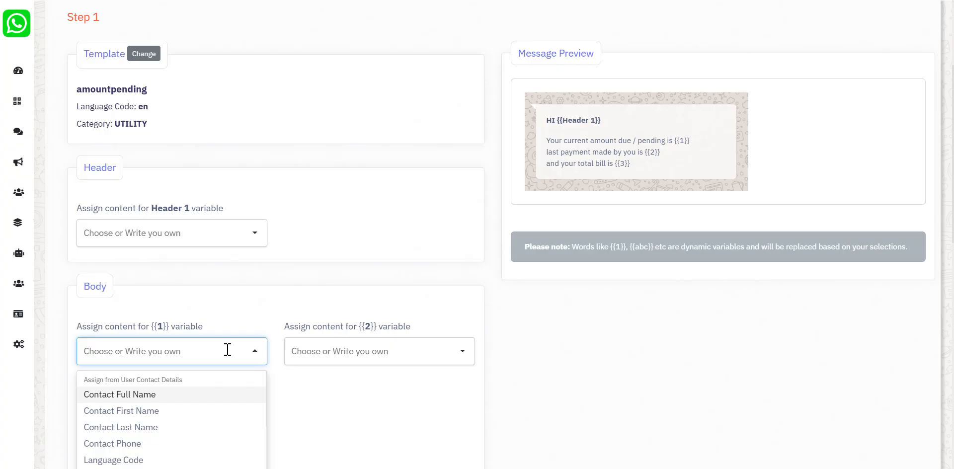
pyautogui.click(206, 233)
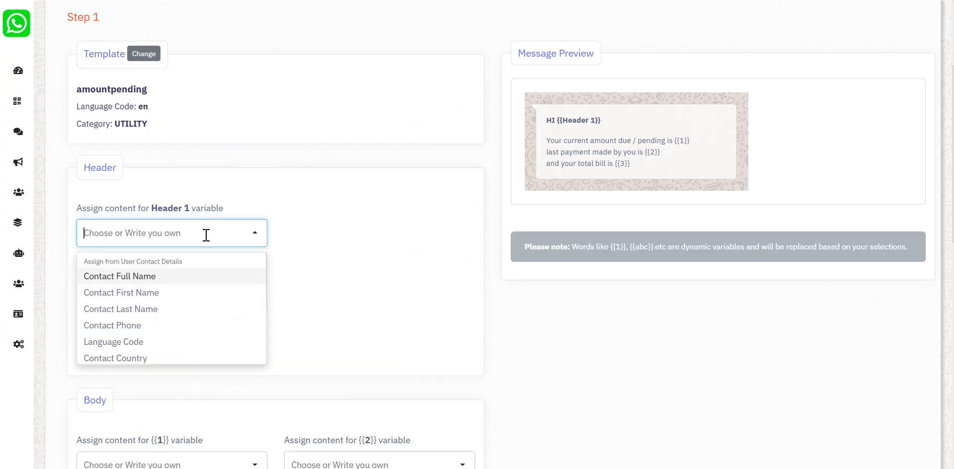
pyautogui.click(167, 280)
# Step: Assign the AMOUNT_PENDING contact field as the content of body variable {{1}}
pyautogui.scroll(-2, 167, 280)
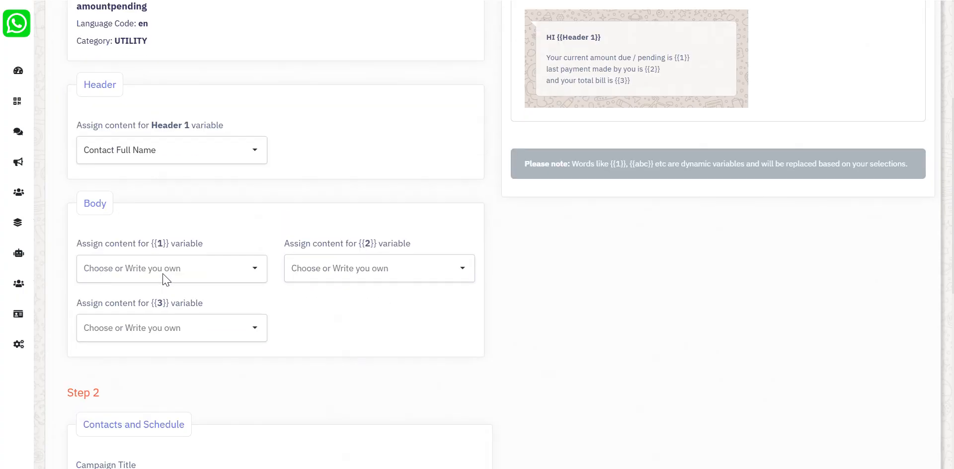
pyautogui.click(223, 253)
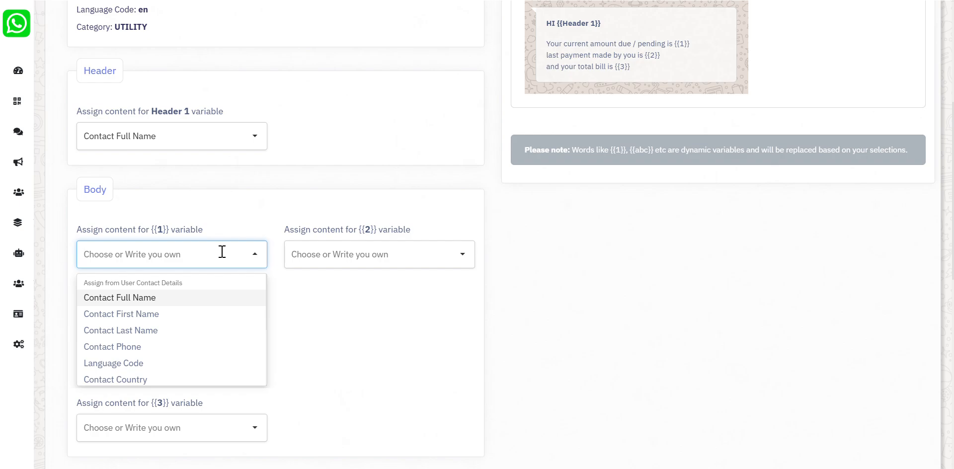
pyautogui.click(663, 431)
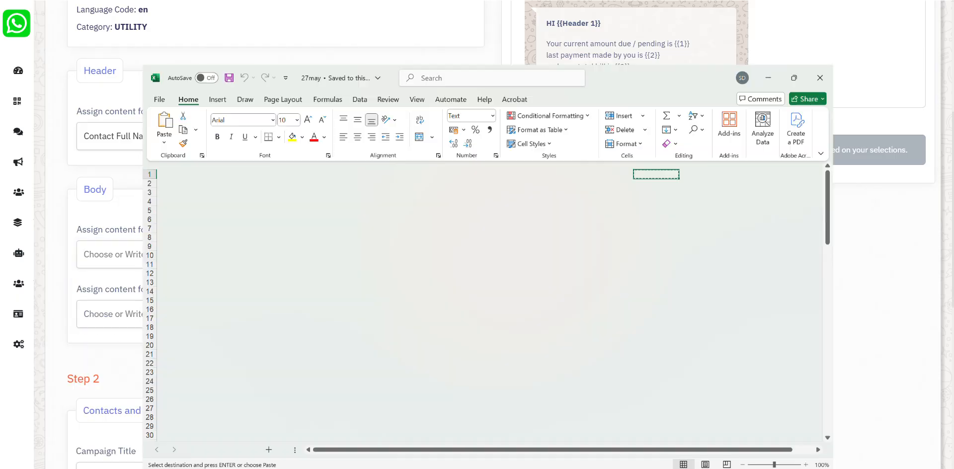
pyautogui.hotkey('alt', 'Tab')
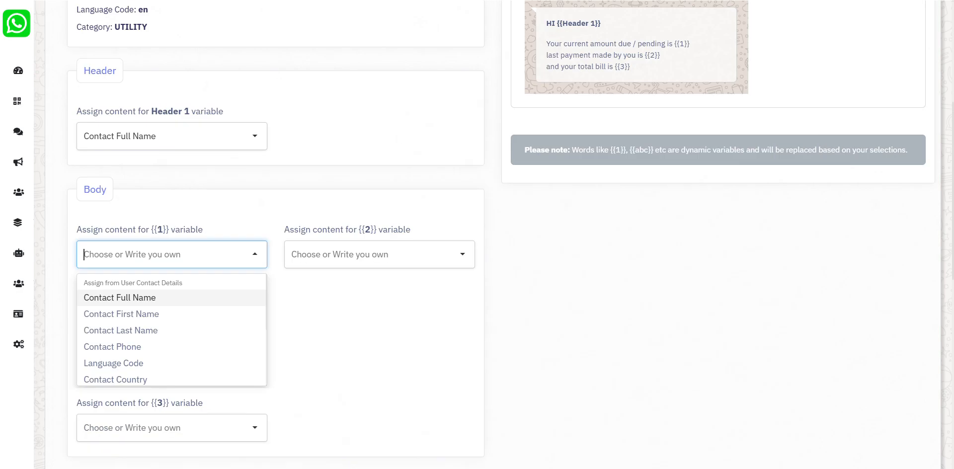
pyautogui.write('am')
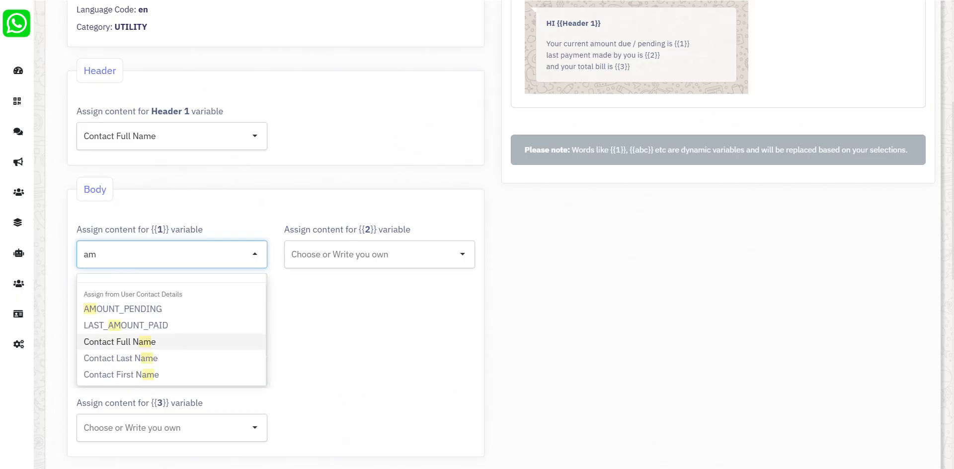
pyautogui.click(159, 310)
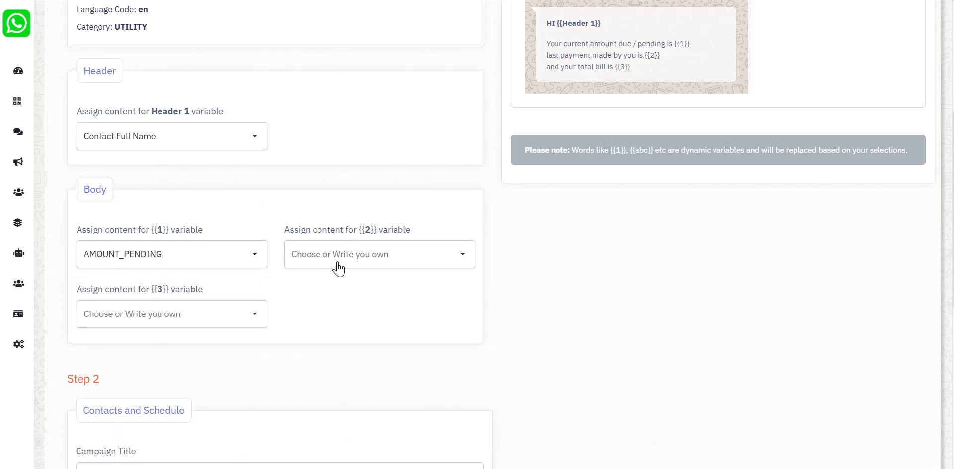
# Step: Assign the LAST_AMOUNT_PAID contact field as the content of body variable {{2}}, checking the column name in the Excel contact sheet
pyautogui.click(361, 255)
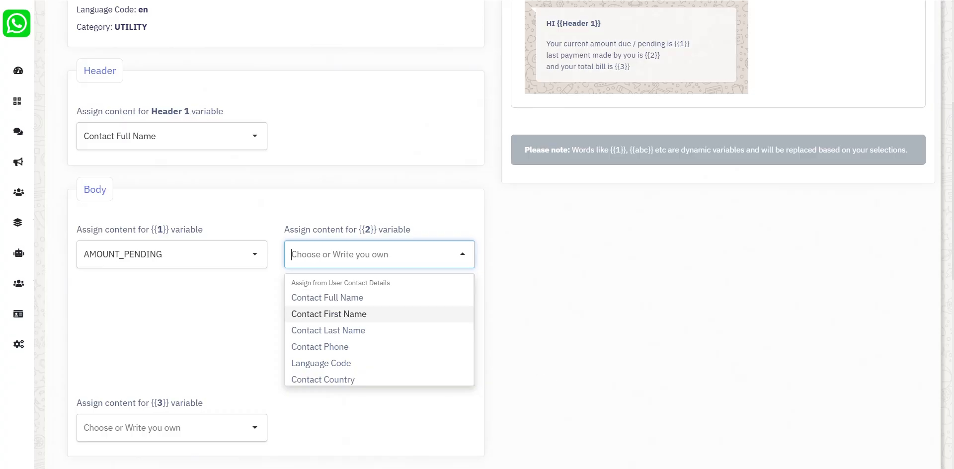
pyautogui.hotkey('alt', 'Tab')
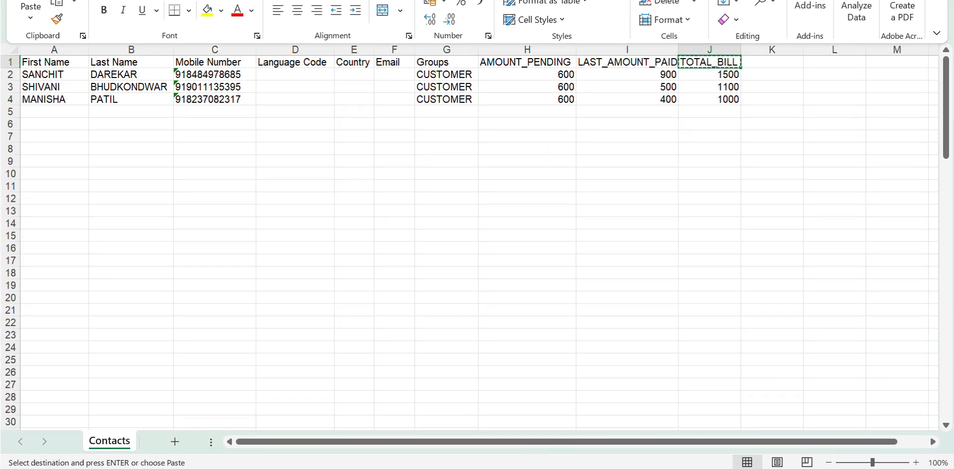
pyautogui.hotkey('alt', 'Tab')
pyautogui.write('la')
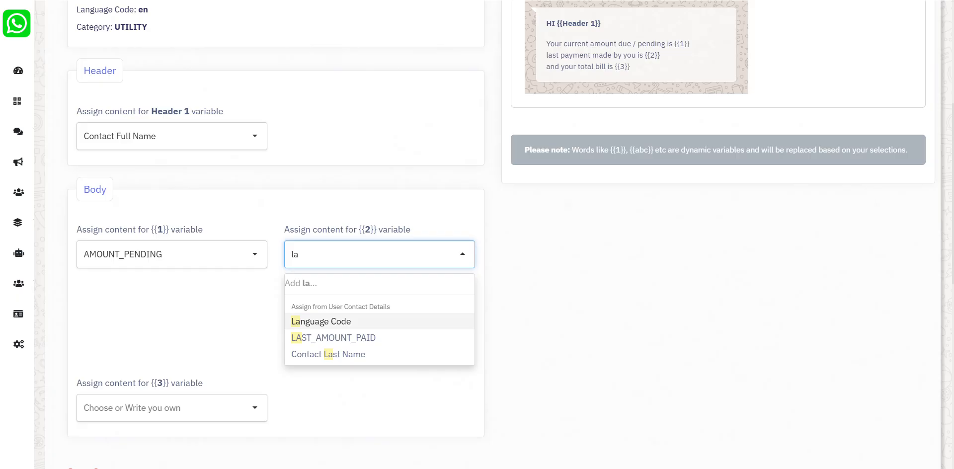
pyautogui.click(379, 338)
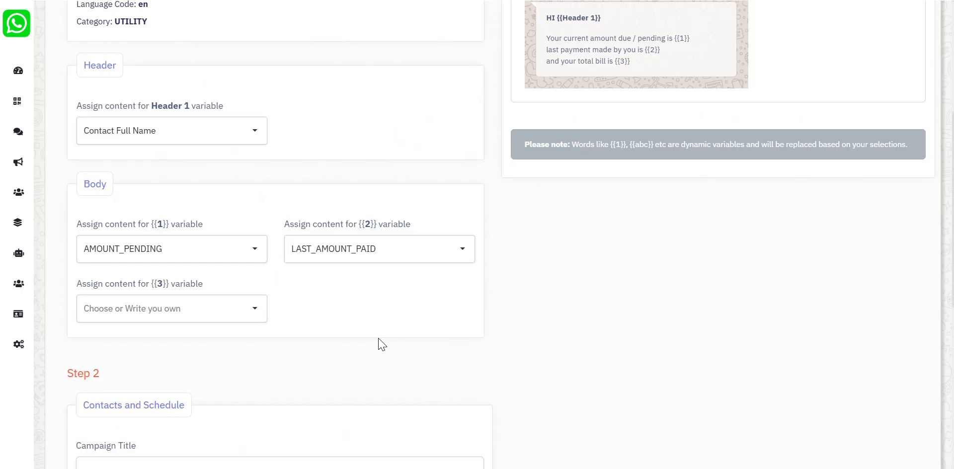
# Step: Assign the TOTAL_BILL contact field as the content of body variable {{3}}
pyautogui.scroll(-1, 379, 341)
pyautogui.click(189, 258)
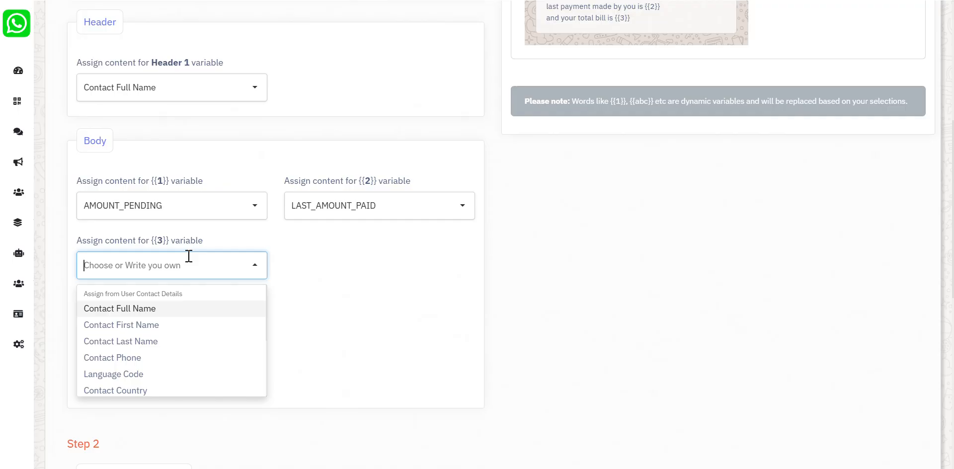
pyautogui.write('to')
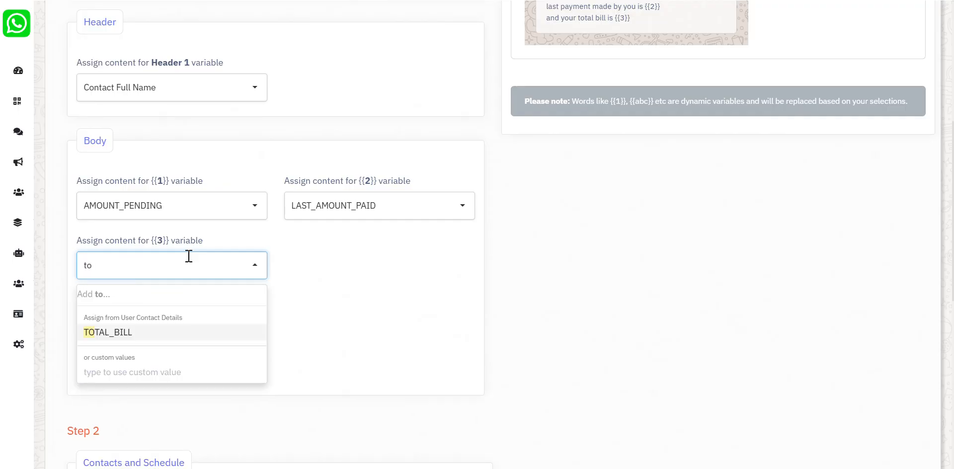
pyautogui.click(192, 332)
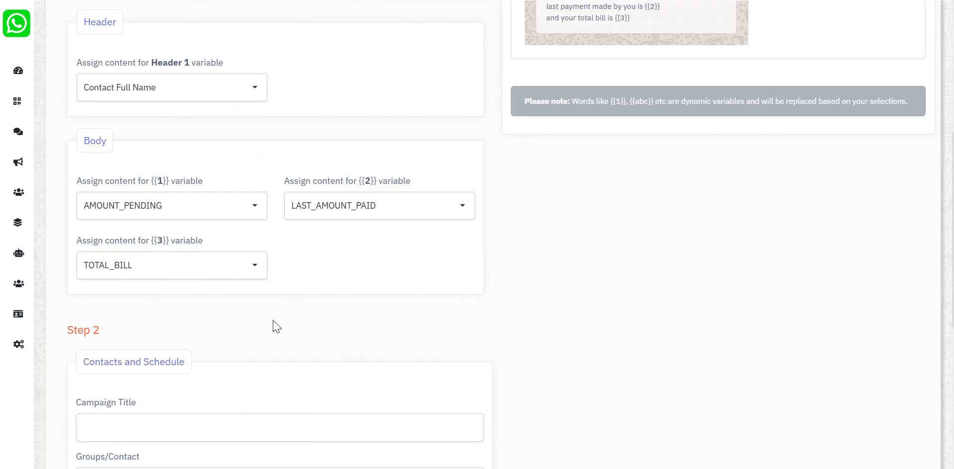
# Step: Title the campaign "amount" and choose the CUSTOMER group as its recipients
pyautogui.scroll(-2, 279, 326)
pyautogui.scroll(-2, 291, 327)
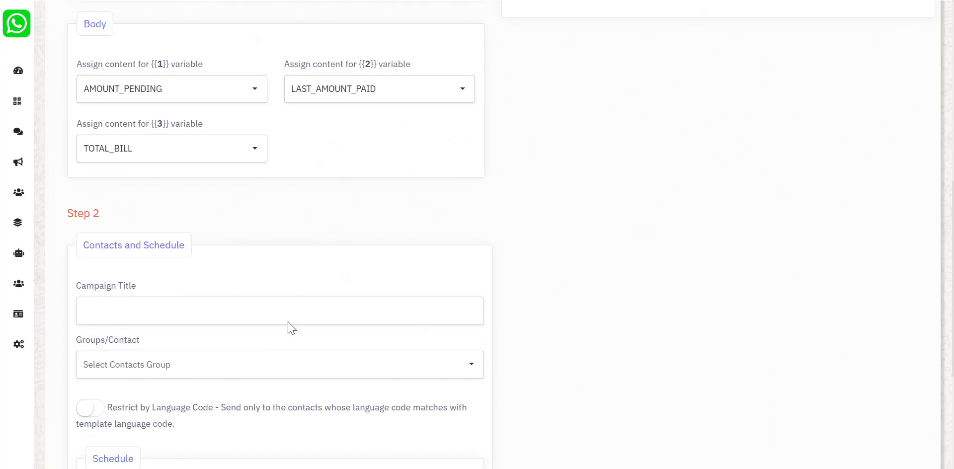
pyautogui.click(242, 308)
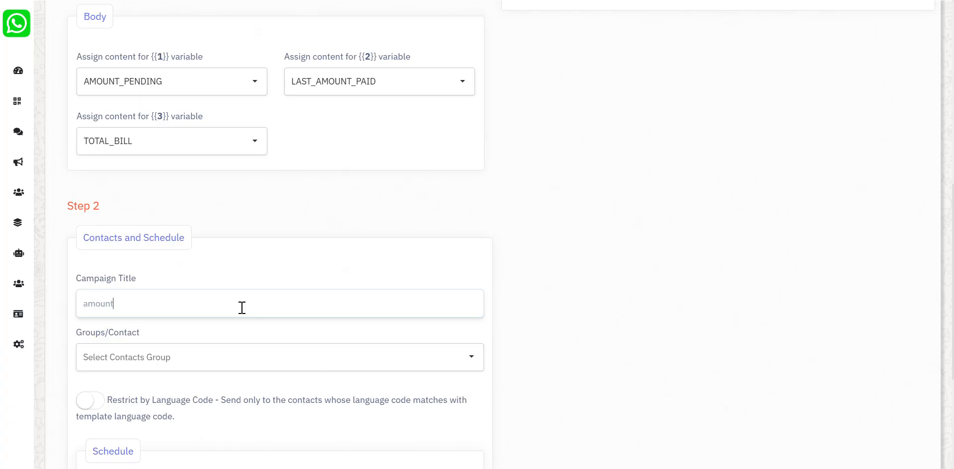
pyautogui.scroll(-4, 242, 308)
pyautogui.click(166, 240)
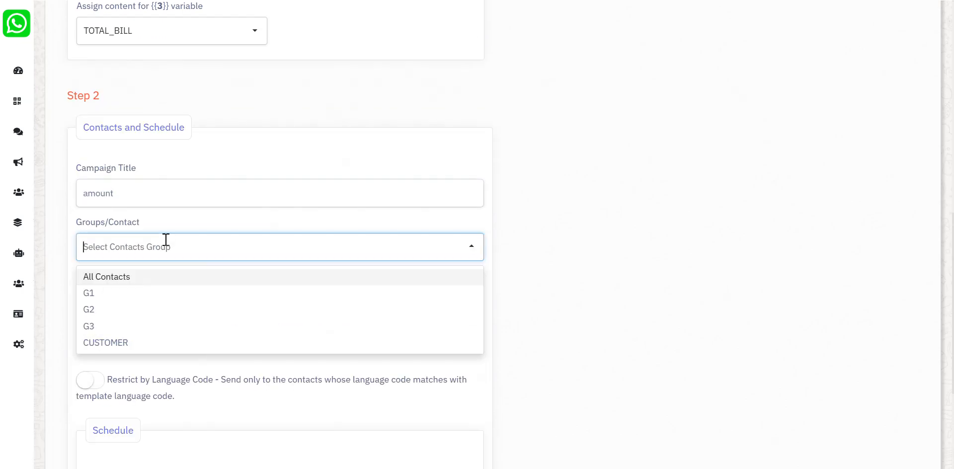
pyautogui.click(117, 342)
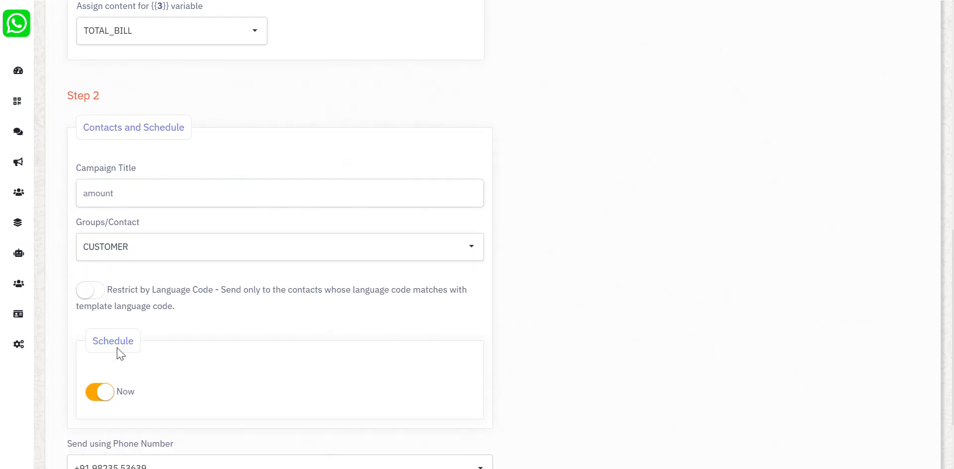
# Step: Try to schedule the campaign with the Now schedule option and the preselected sending number
pyautogui.scroll(-2, 119, 353)
pyautogui.scroll(-2, 189, 353)
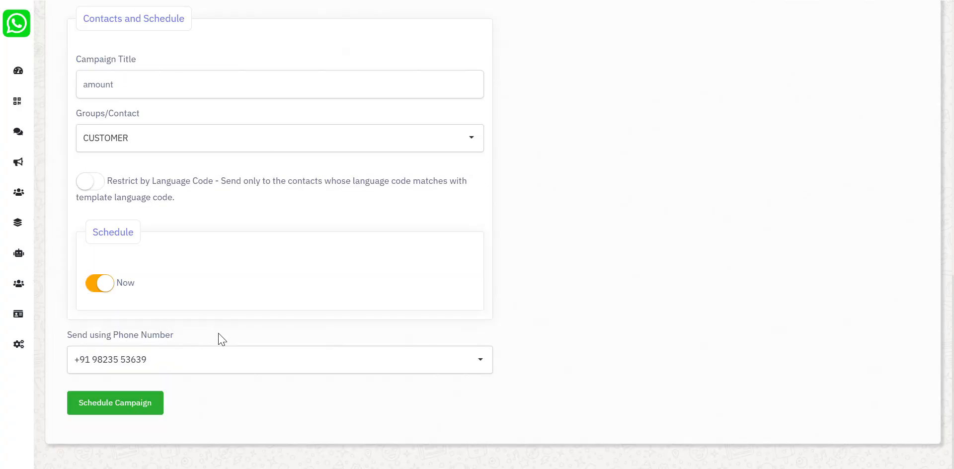
pyautogui.click(110, 404)
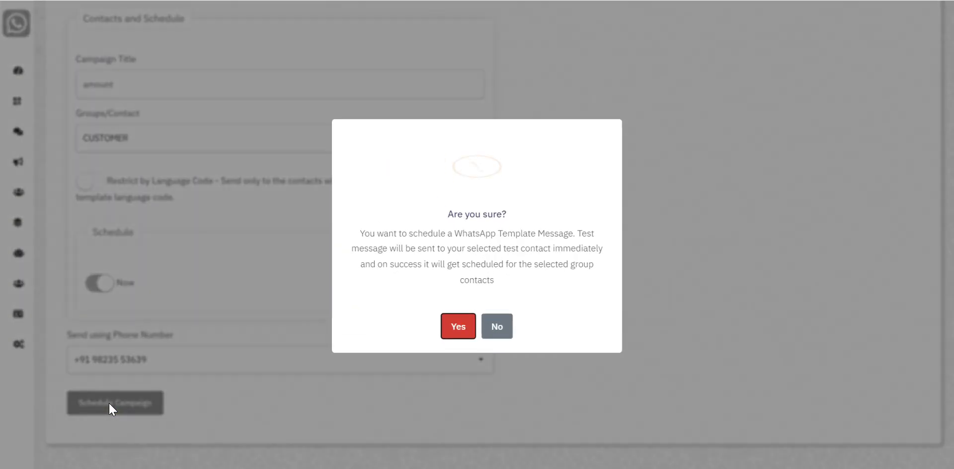
pyautogui.click(455, 328)
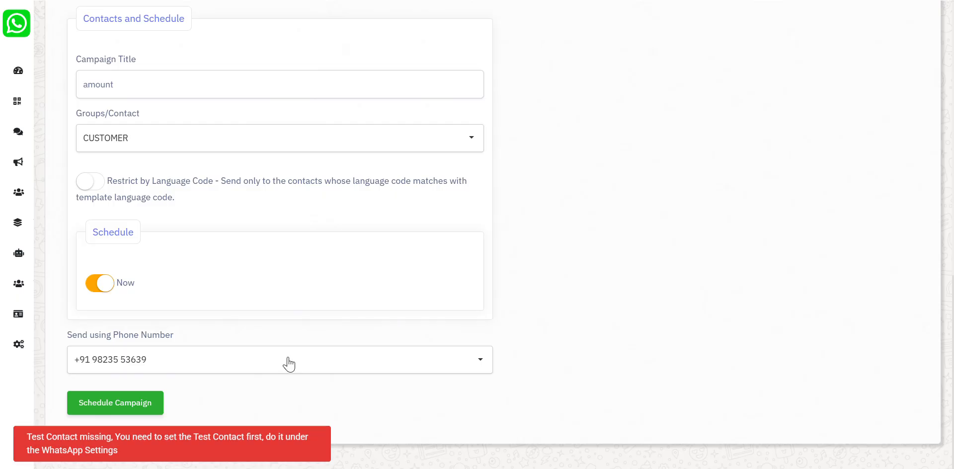
# Step: Submit the amount campaign for immediate sending to the CUSTOMER group, confirm the scheduling, and close the resulting notice
pyautogui.scroll(1, 278, 359)
pyautogui.scroll(4, 278, 359)
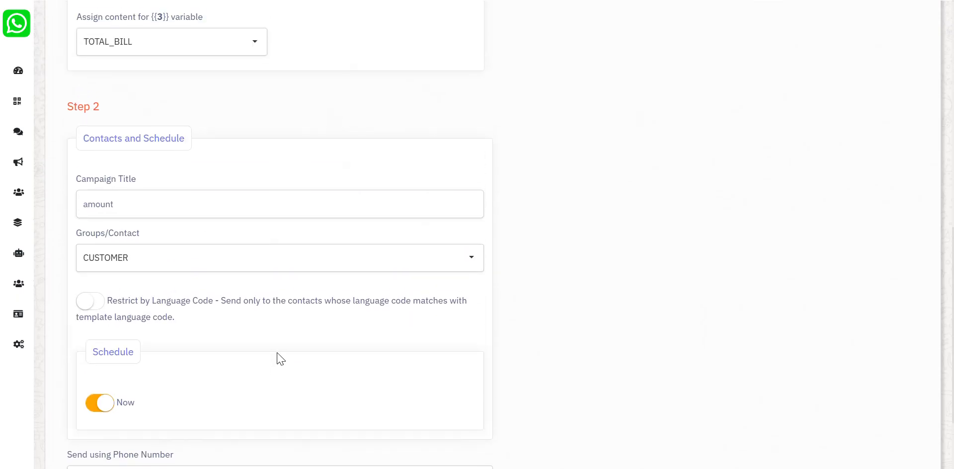
pyautogui.scroll(3, 277, 355)
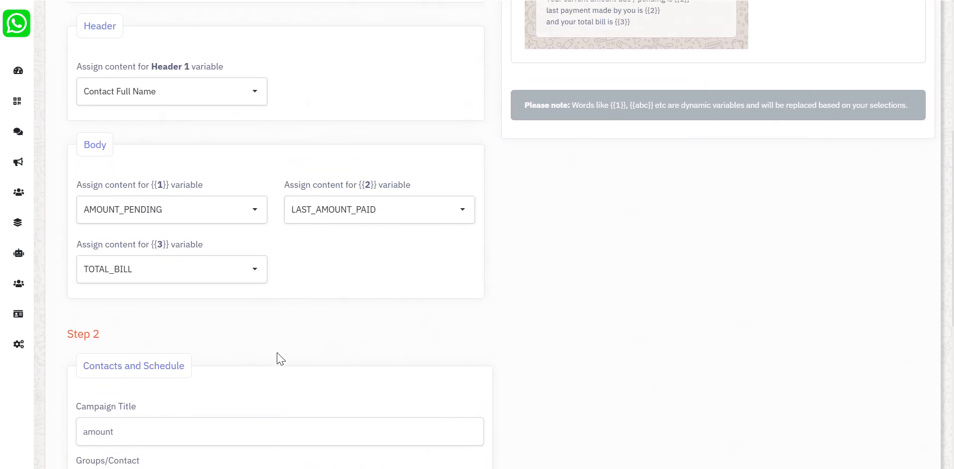
pyautogui.scroll(-7, 278, 355)
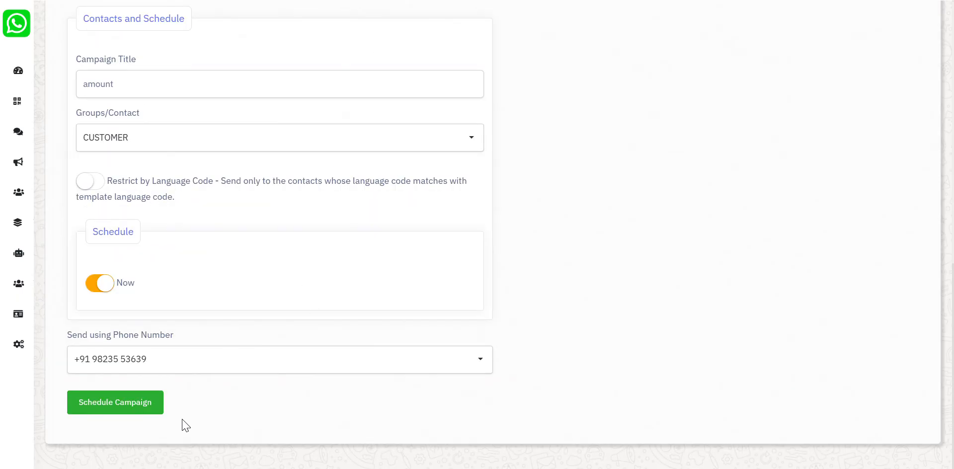
pyautogui.click(124, 411)
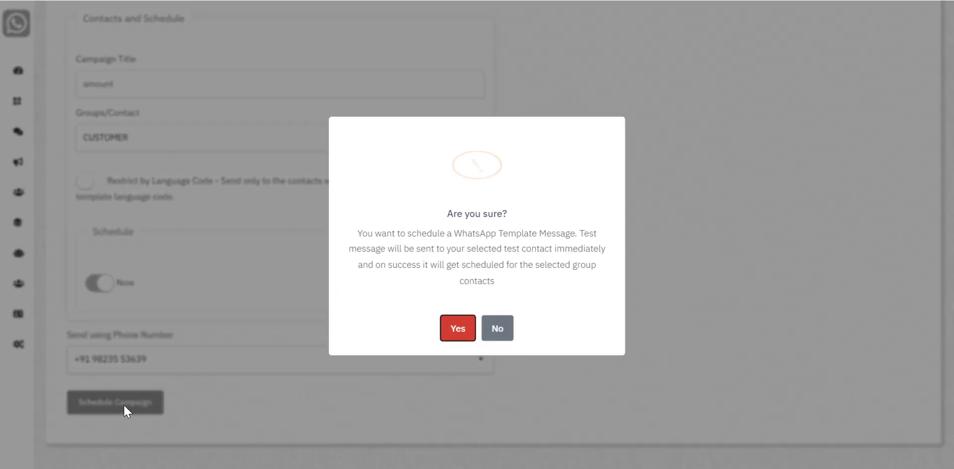
pyautogui.click(459, 328)
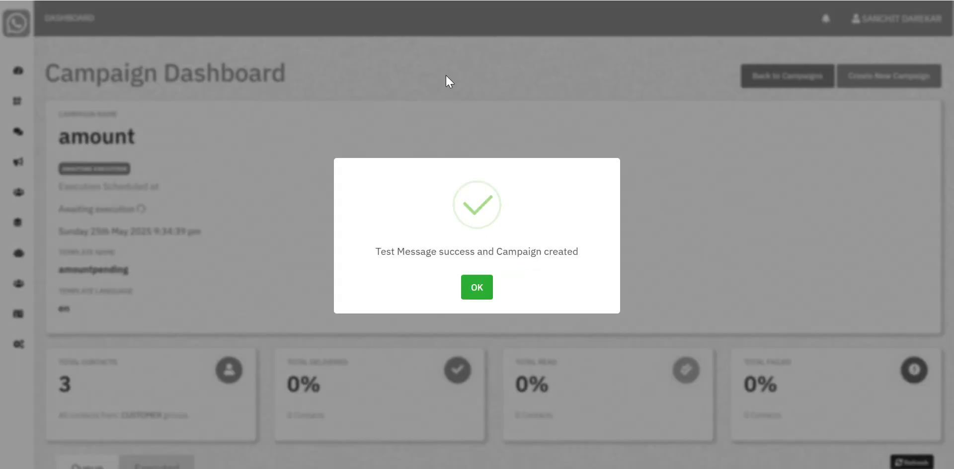
pyautogui.click(477, 287)
# Step: Check the campaign's queue and delivery statistics on its dashboard, refreshing the data
pyautogui.scroll(-5, 477, 287)
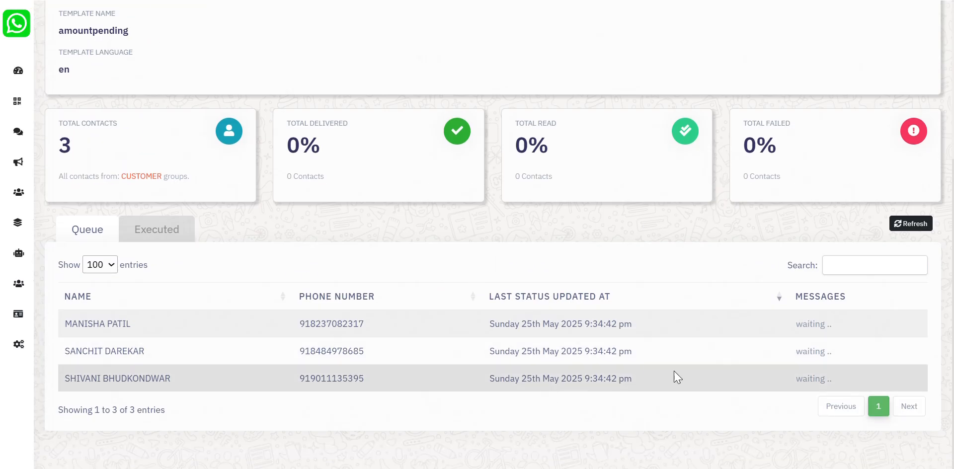
pyautogui.click(903, 224)
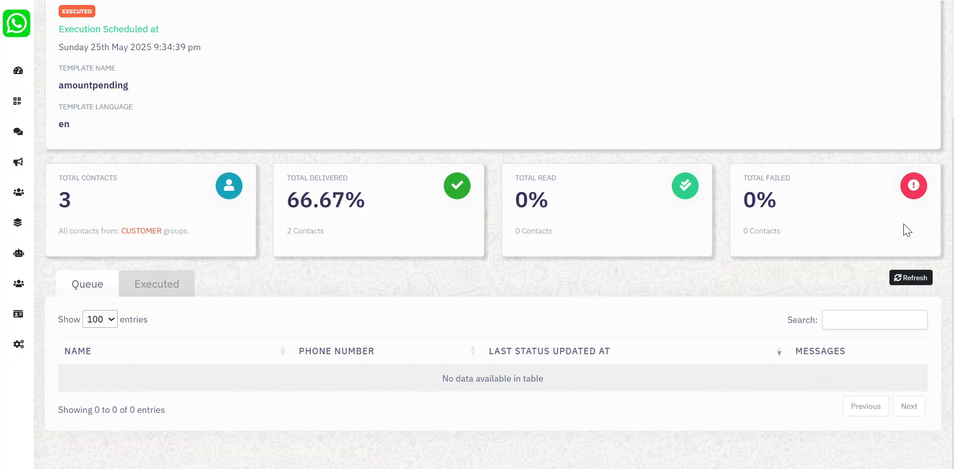
pyautogui.scroll(1, 754, 318)
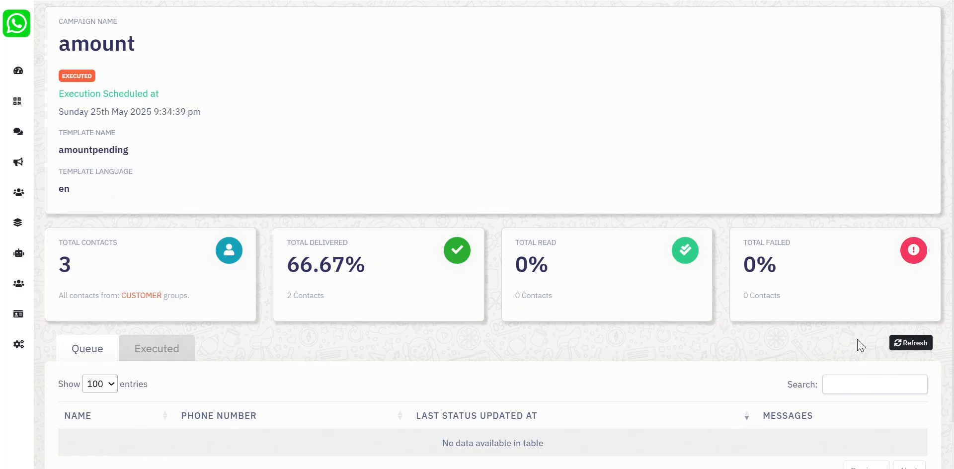
pyautogui.click(910, 342)
# Step: Open WhatsApp Chat and view the conversation of the contact who received the campaign message
pyautogui.click(48, 135)
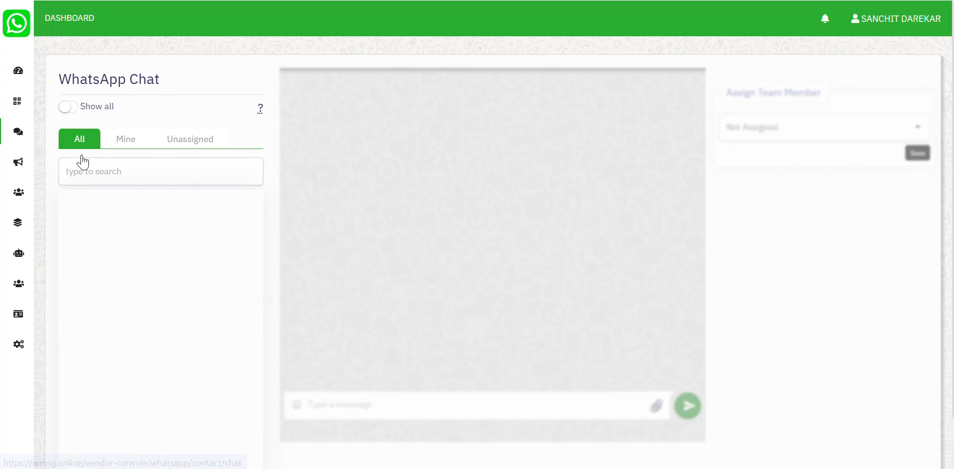
pyautogui.scroll(-2, 231, 255)
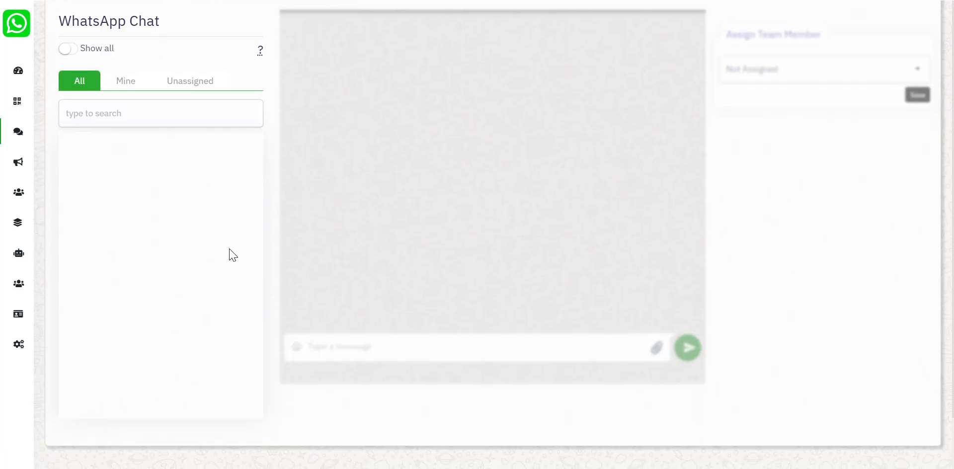
pyautogui.scroll(2, 232, 256)
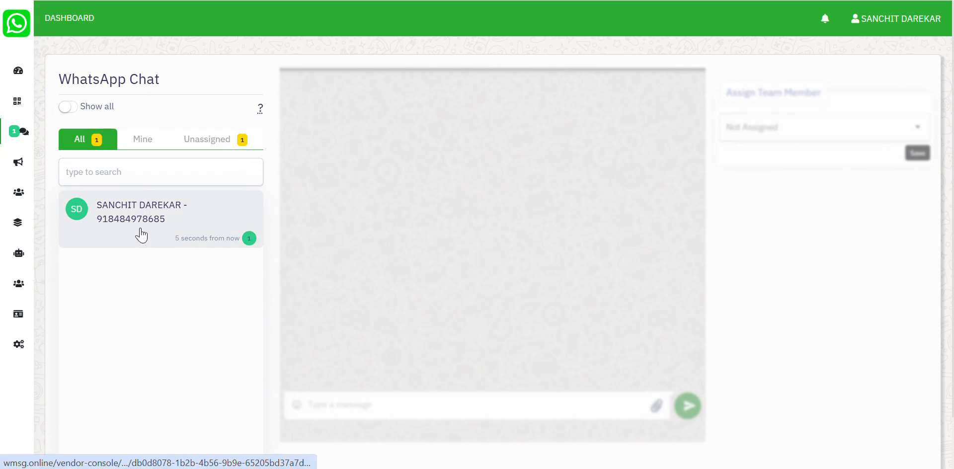
pyautogui.click(140, 233)
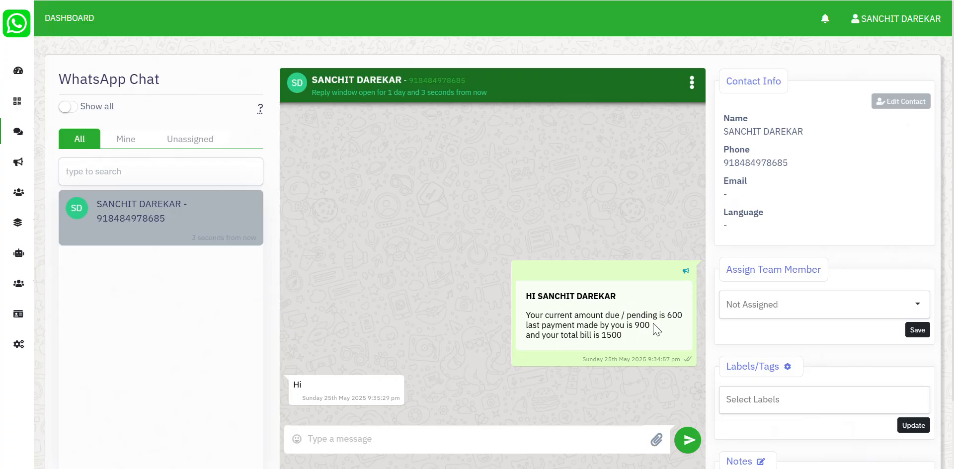
# Step: Compare the pending, last paid and total bill amounts in the received message with the contact's row in the 27may Excel workbook
pyautogui.moveTo(634, 443)
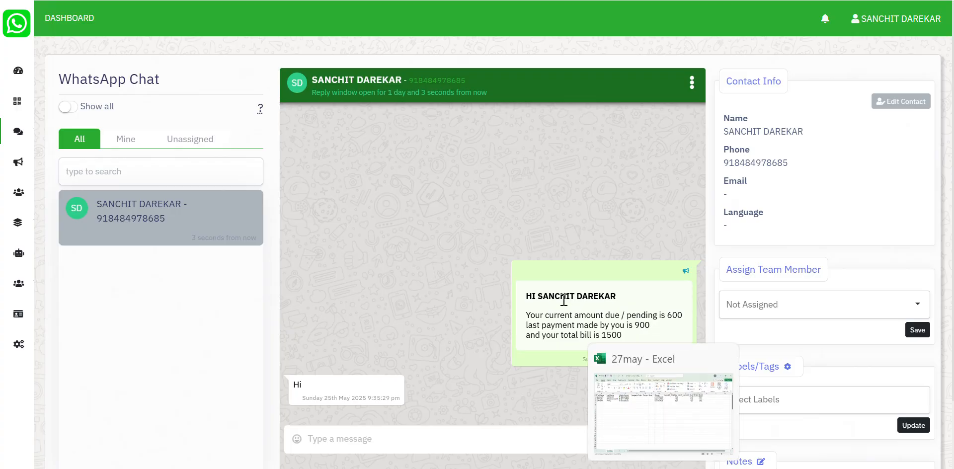
pyautogui.click(664, 468)
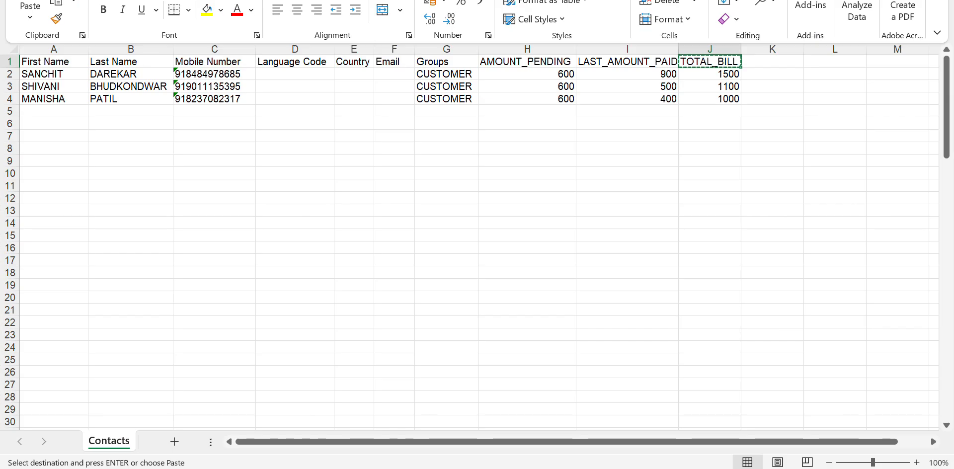
pyautogui.click(527, 73)
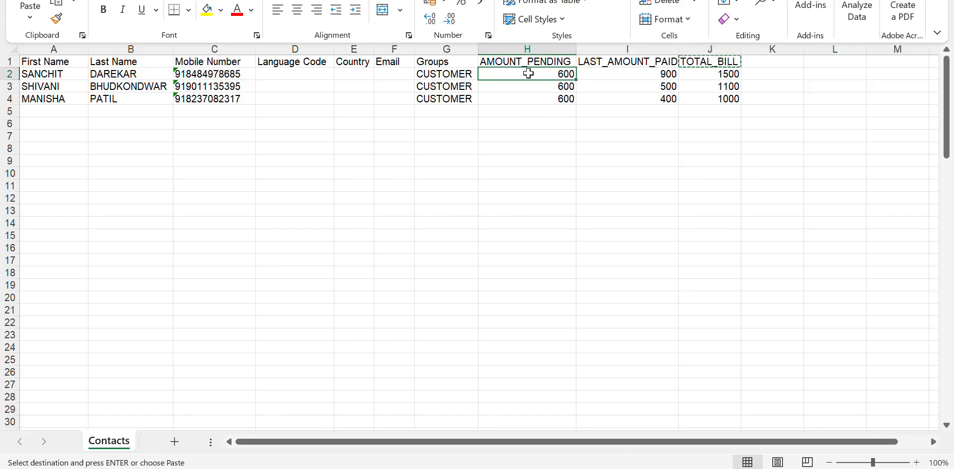
pyautogui.click(663, 467)
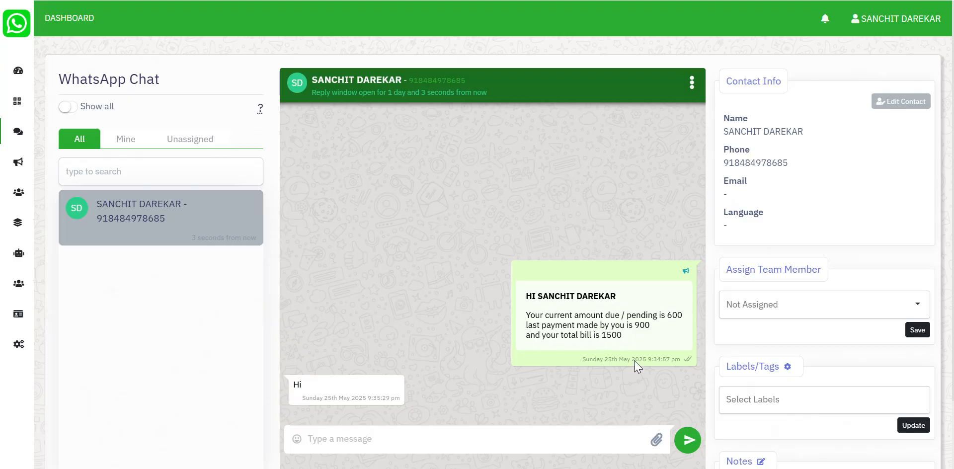
pyautogui.click(663, 468)
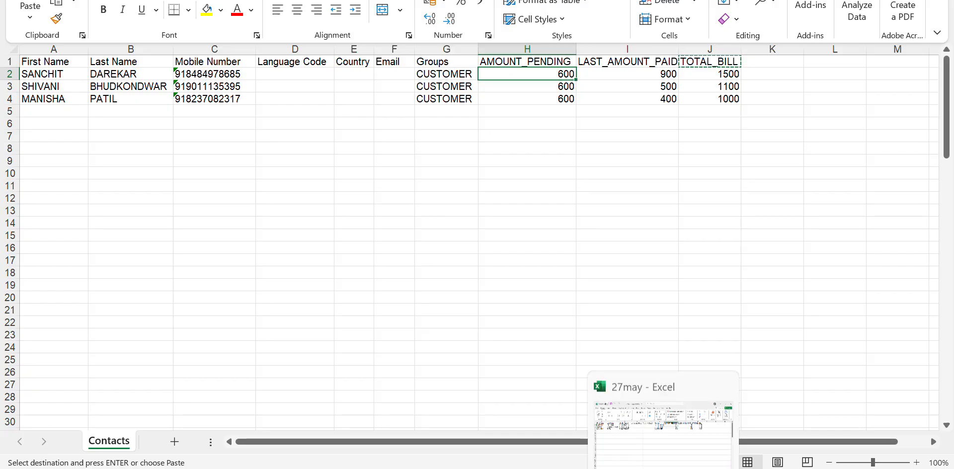
pyautogui.click(663, 467)
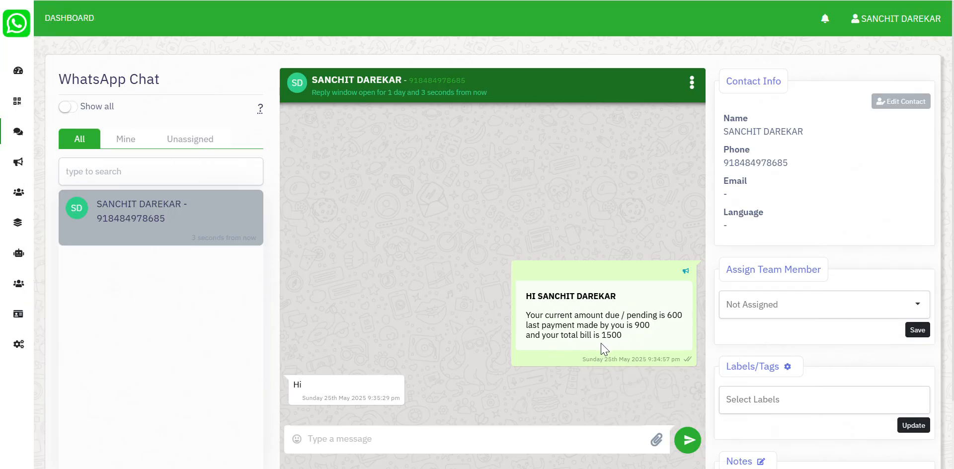
pyautogui.click(664, 468)
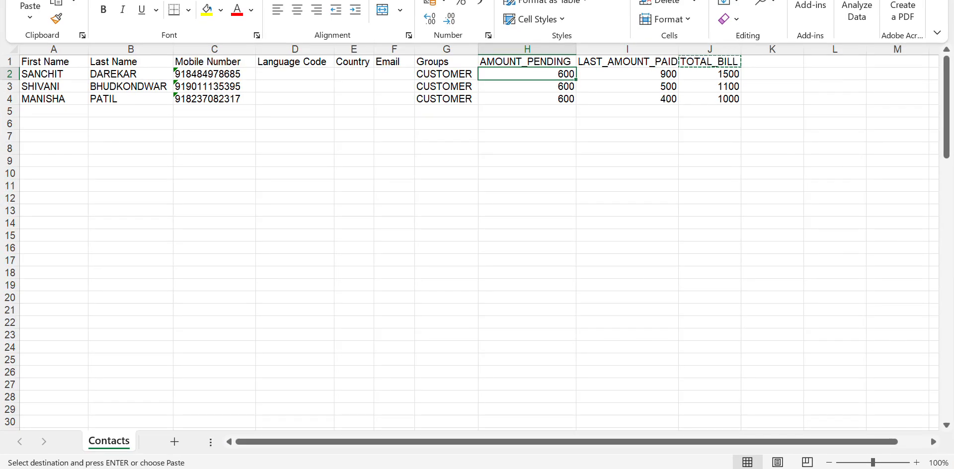